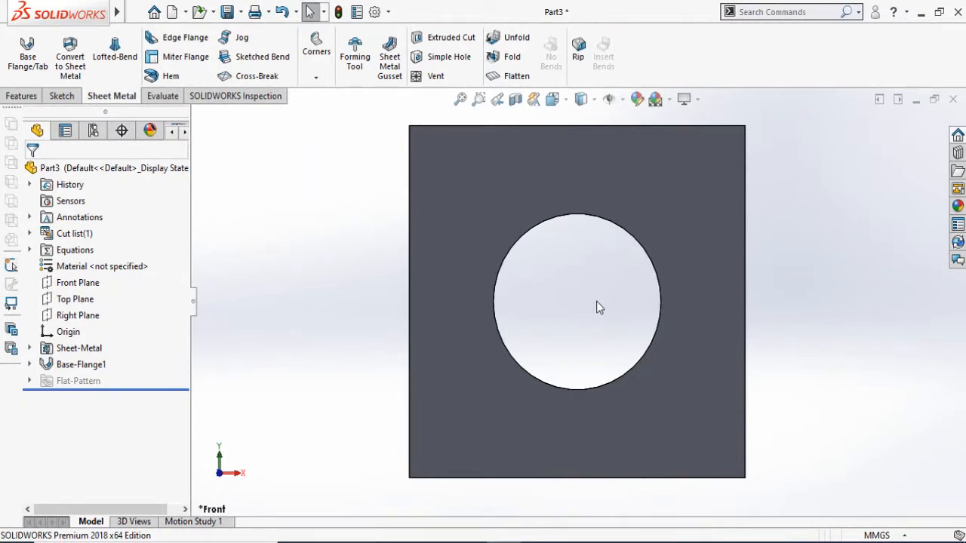
{"action": "scroll", "coordinate": [596, 305], "scroll_direction": "up", "scroll_amount": 3}
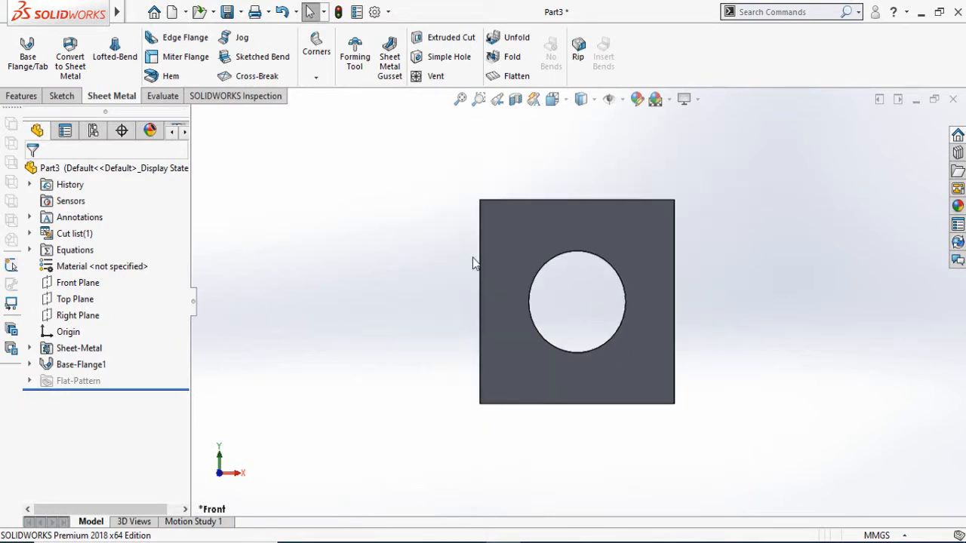
{"action": "left_click", "coordinate": [241, 12]}
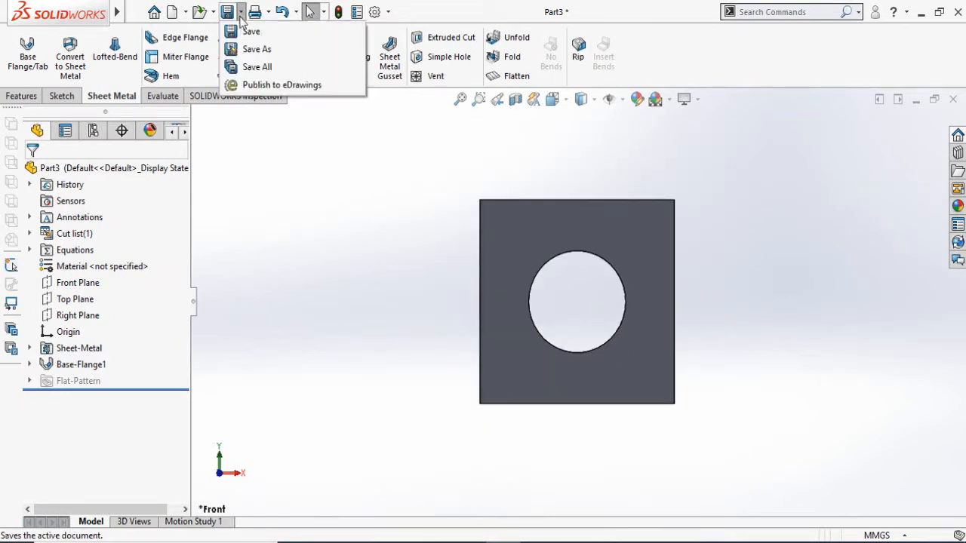
{"action": "left_click", "coordinate": [260, 49]}
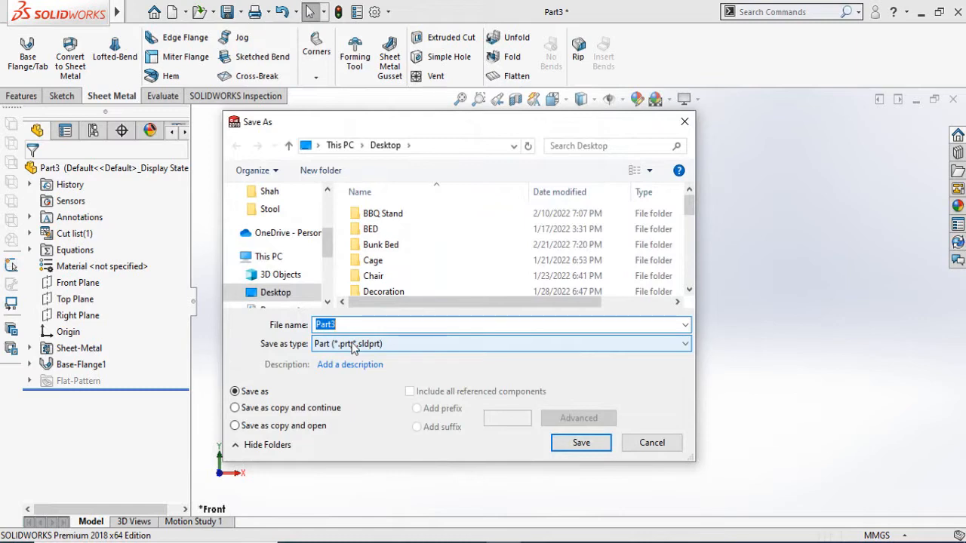
{"action": "left_click", "coordinate": [352, 344]}
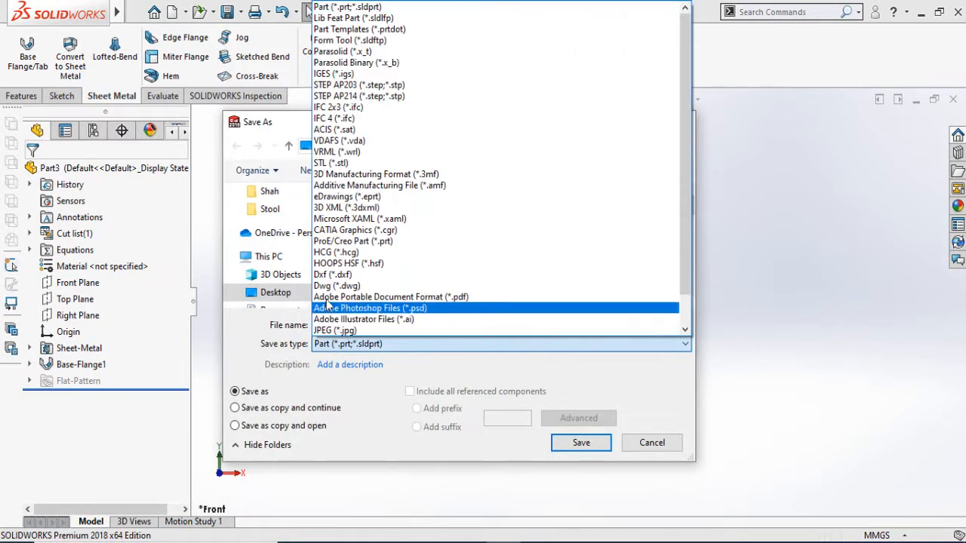
{"action": "left_click", "coordinate": [339, 277]}
{"action": "left_click", "coordinate": [408, 366]}
{"action": "left_click_drag", "start_coordinate": [408, 366], "coordinate": [289, 362]}
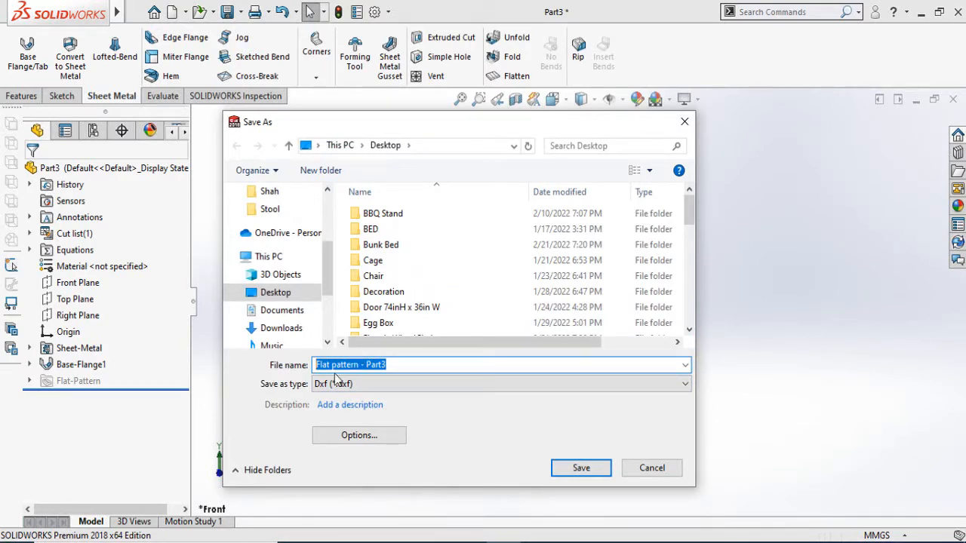
{"action": "key", "text": "Escape"}
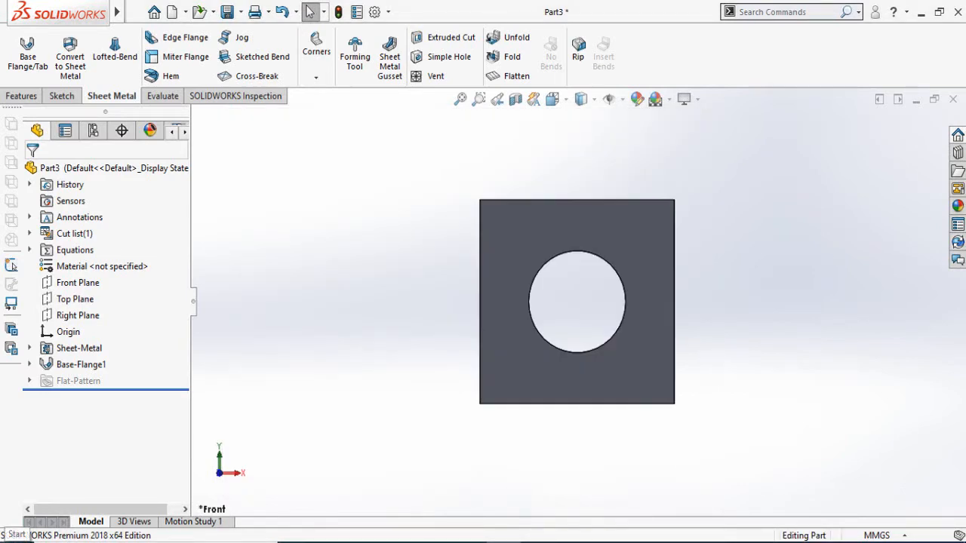
Step: Switch to SheetCam TNG and review the machine options for machine type, post processor, working envelope and table display
{"action": "key", "text": "super"}
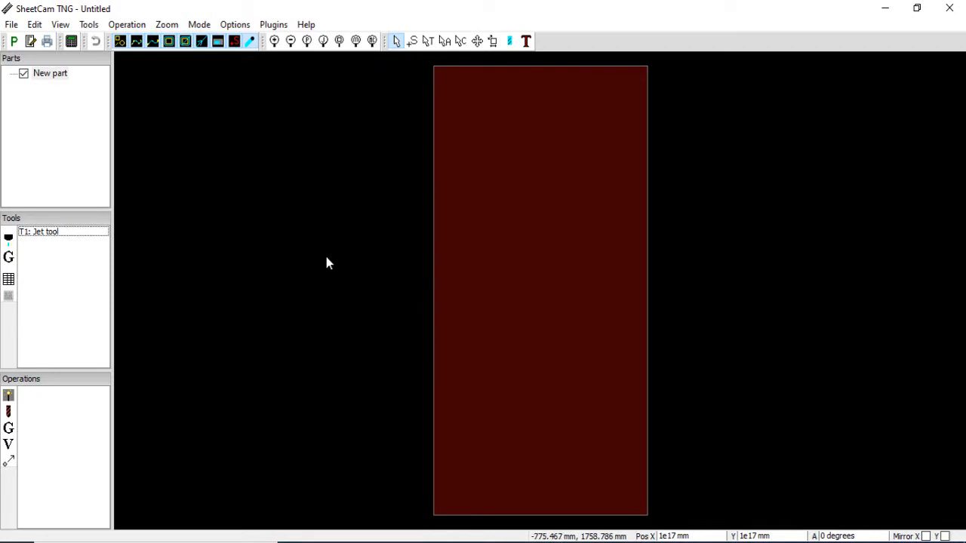
{"action": "left_click", "coordinate": [235, 26]}
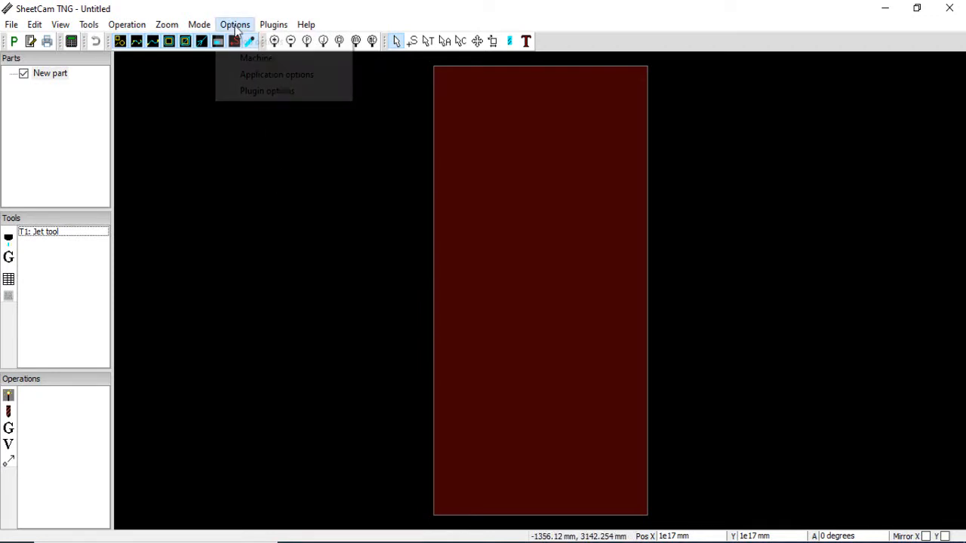
{"action": "left_click", "coordinate": [243, 60]}
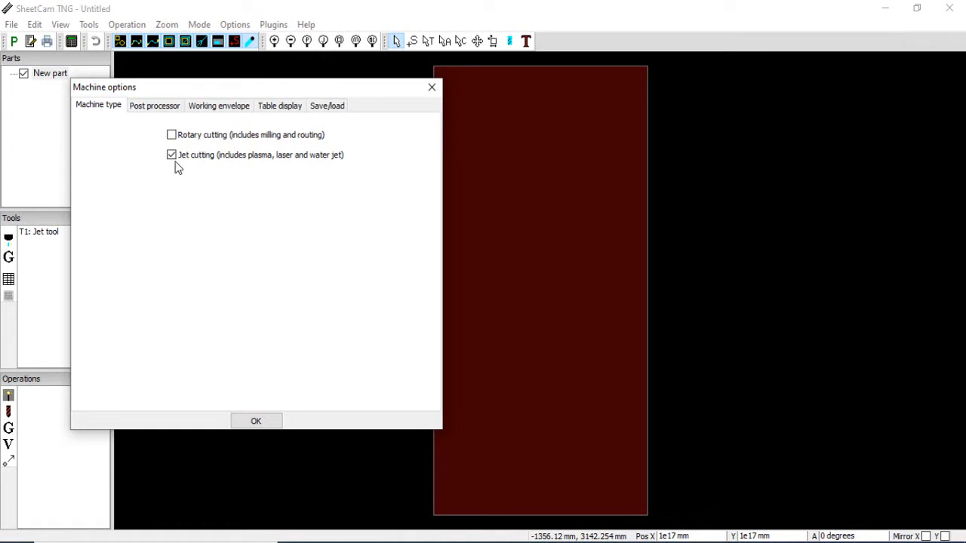
{"action": "left_click", "coordinate": [154, 107]}
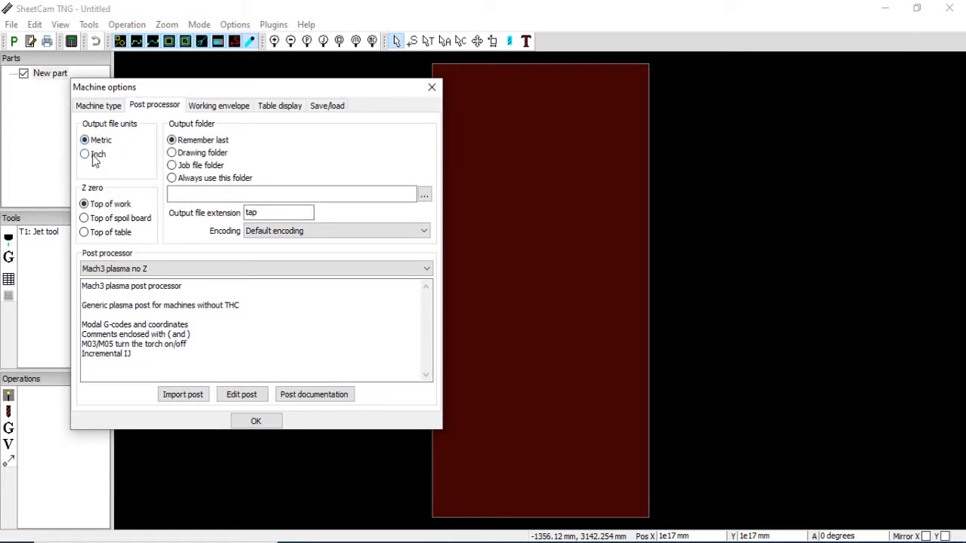
{"action": "left_click", "coordinate": [218, 109]}
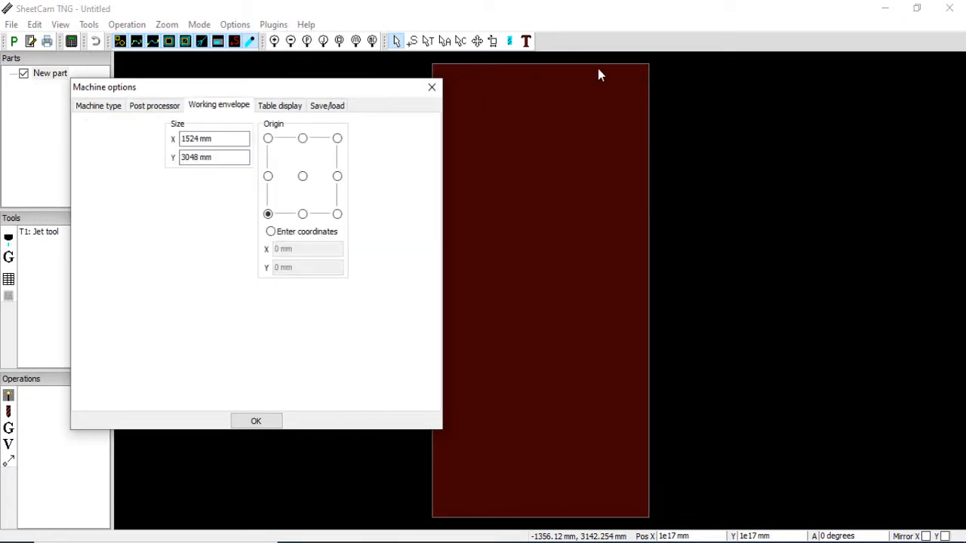
{"action": "left_click", "coordinate": [278, 112]}
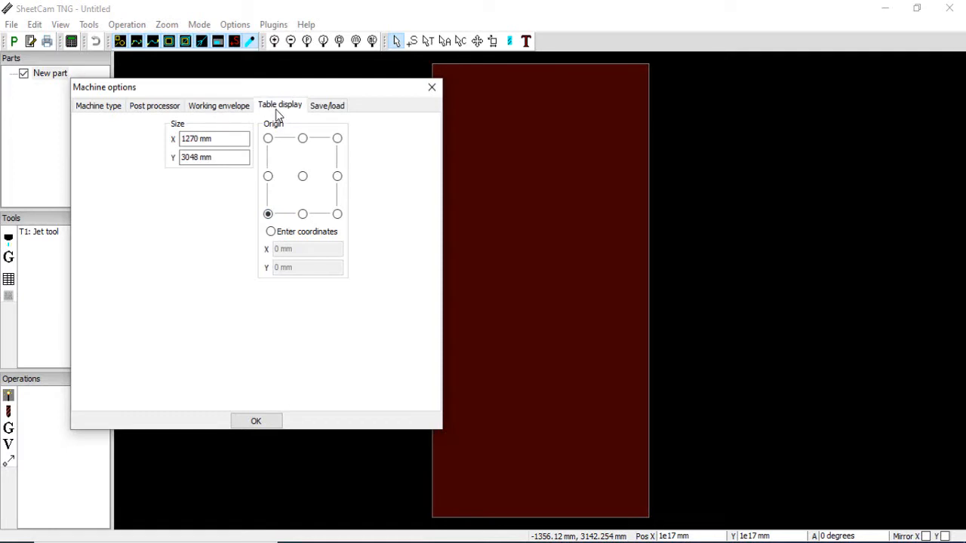
{"action": "left_click", "coordinate": [198, 159]}
{"action": "left_click", "coordinate": [268, 215]}
{"action": "left_click", "coordinate": [249, 422]}
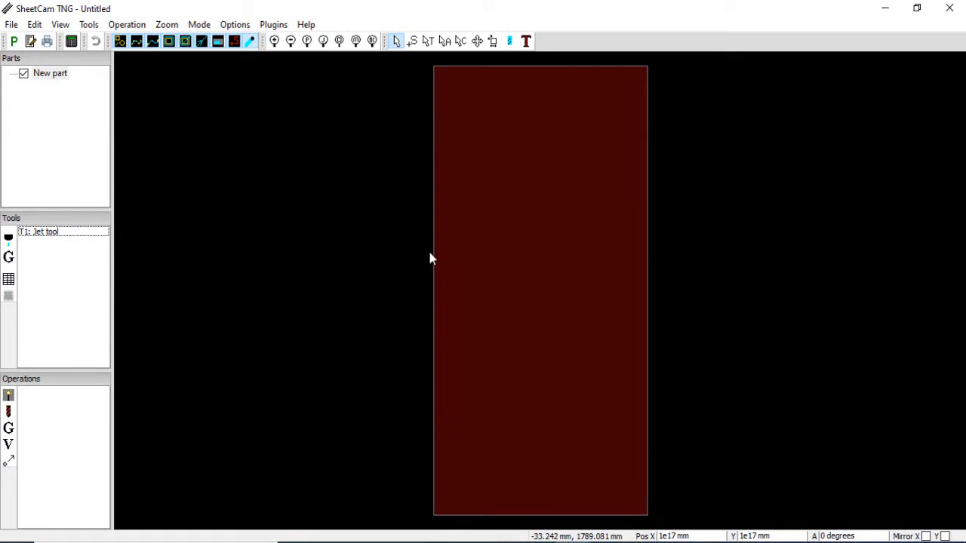
Step: Start a new part and browse the Desktop folder for its DXF drawing
{"action": "right_click", "coordinate": [53, 80]}
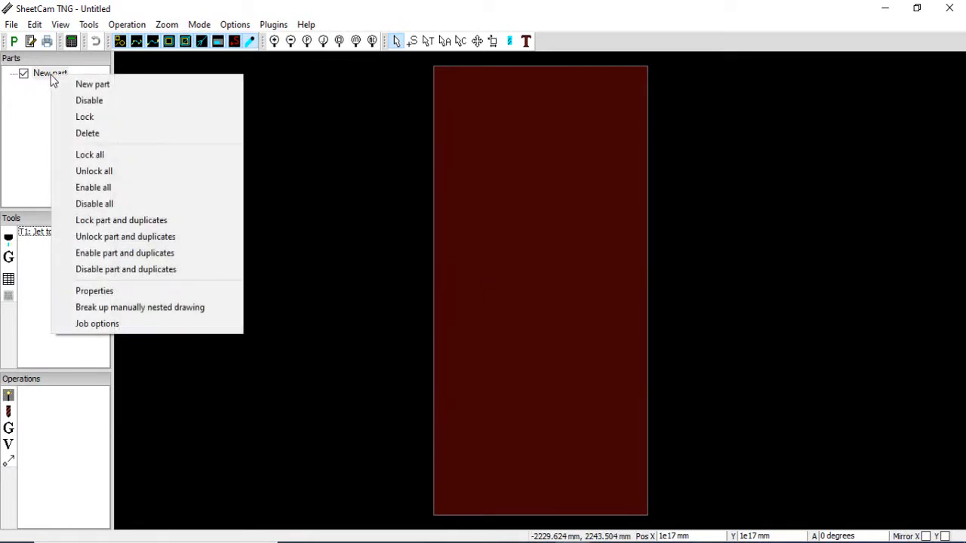
{"action": "left_click", "coordinate": [92, 84]}
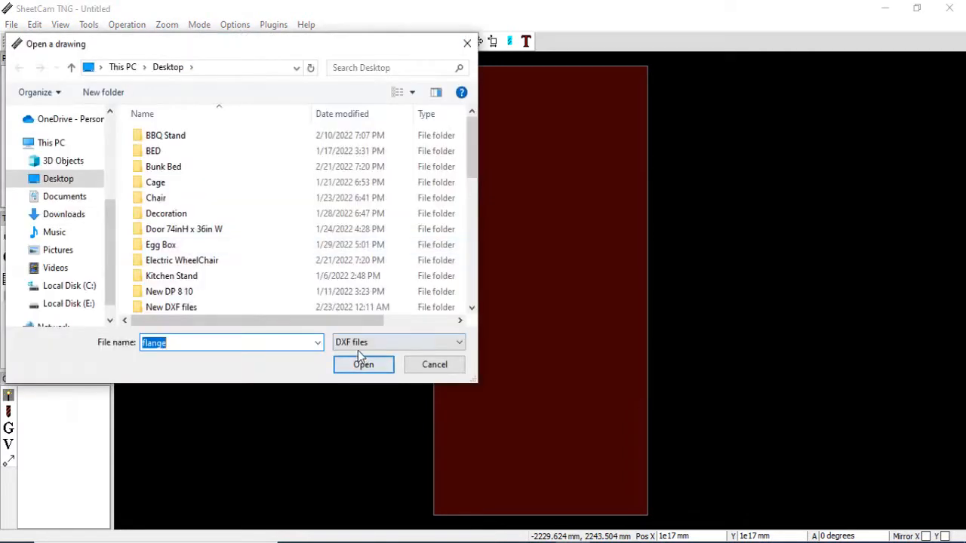
{"action": "scroll", "coordinate": [276, 241], "scroll_direction": "down", "scroll_amount": 8}
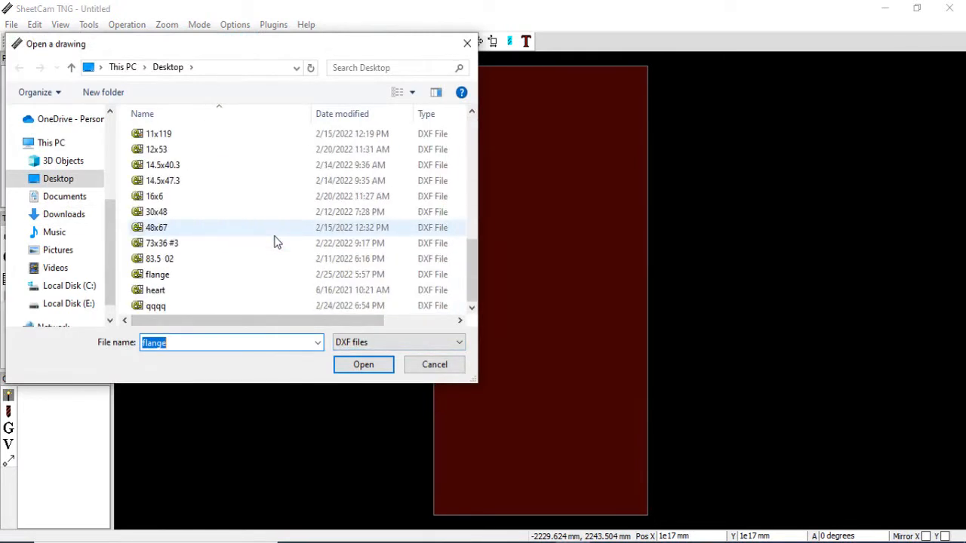
{"action": "left_click", "coordinate": [355, 341]}
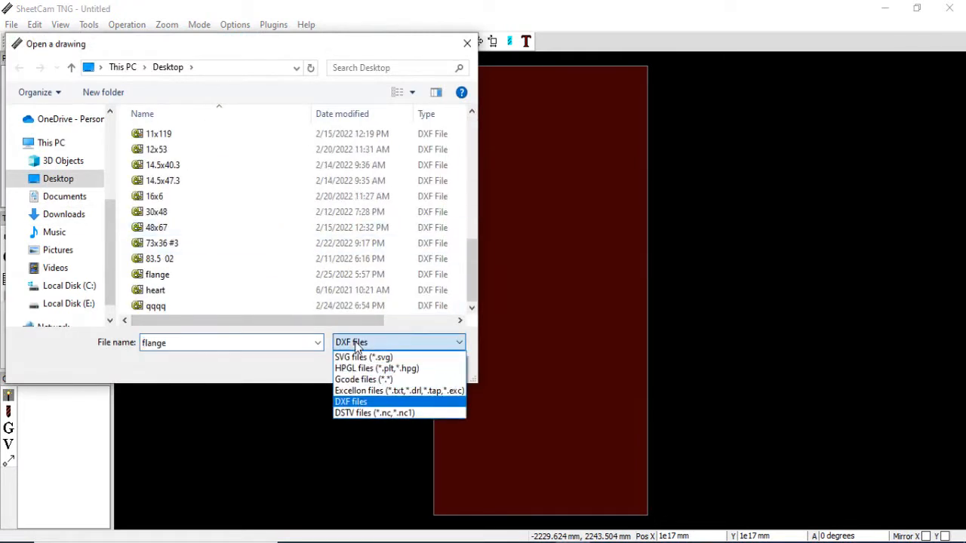
{"action": "left_click", "coordinate": [348, 357]}
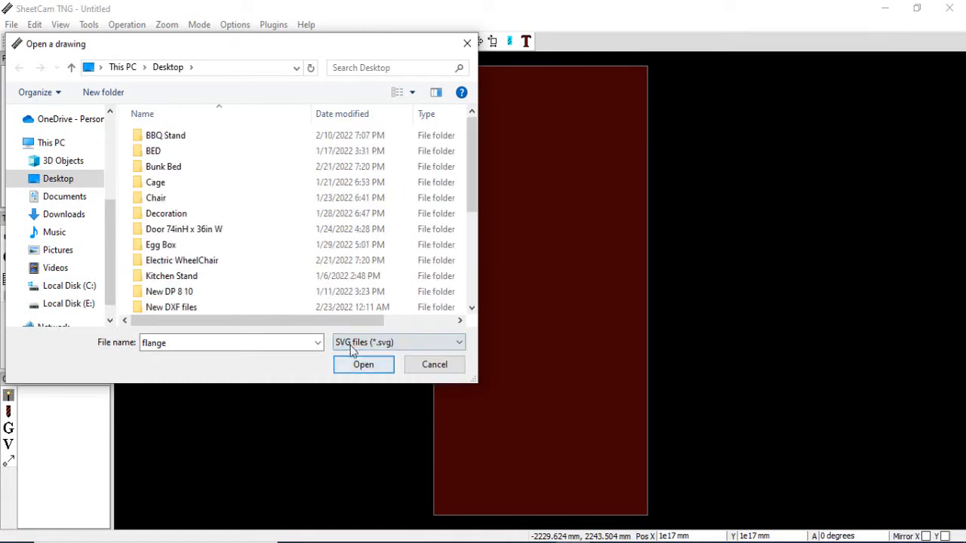
{"action": "left_click", "coordinate": [351, 343]}
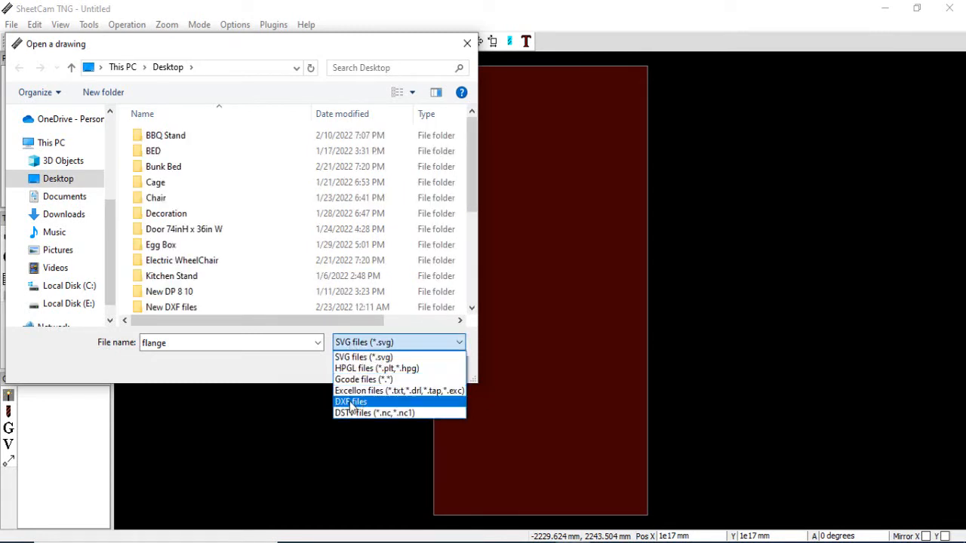
{"action": "left_click", "coordinate": [351, 402]}
Step: Import the flange DXF drawing with metric scaling, positioned at the table's lower-left corner, and inspect its placement
{"action": "scroll", "coordinate": [224, 259], "scroll_direction": "down", "scroll_amount": 8}
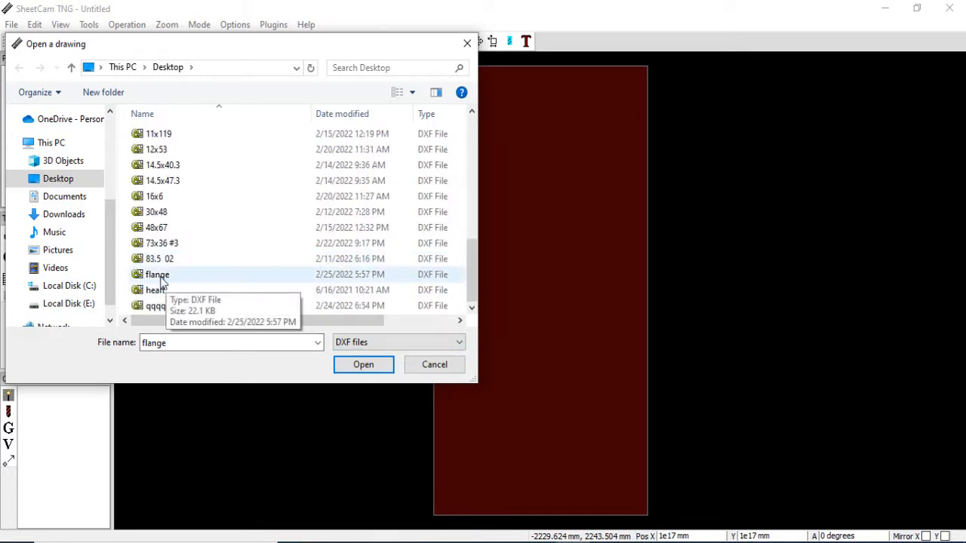
{"action": "left_click", "coordinate": [160, 276]}
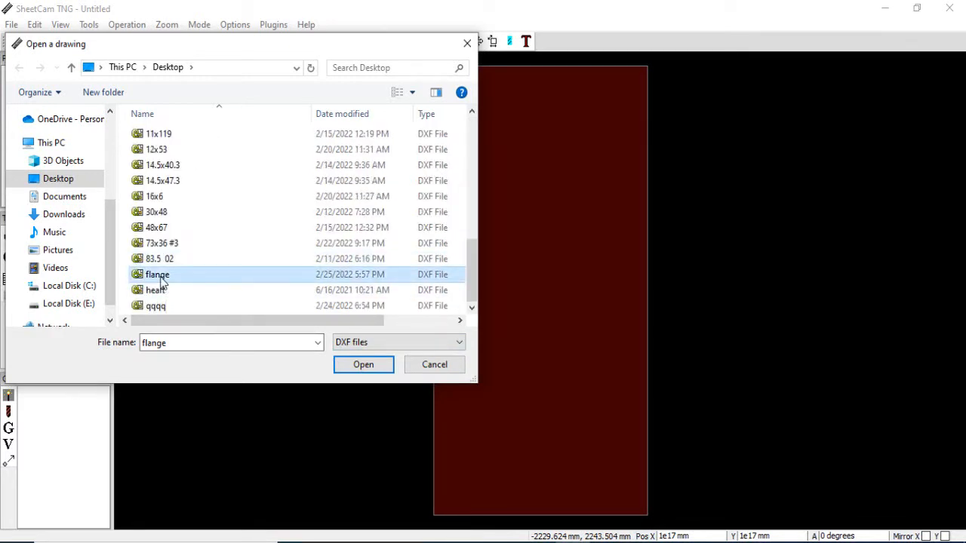
{"action": "left_click", "coordinate": [355, 365]}
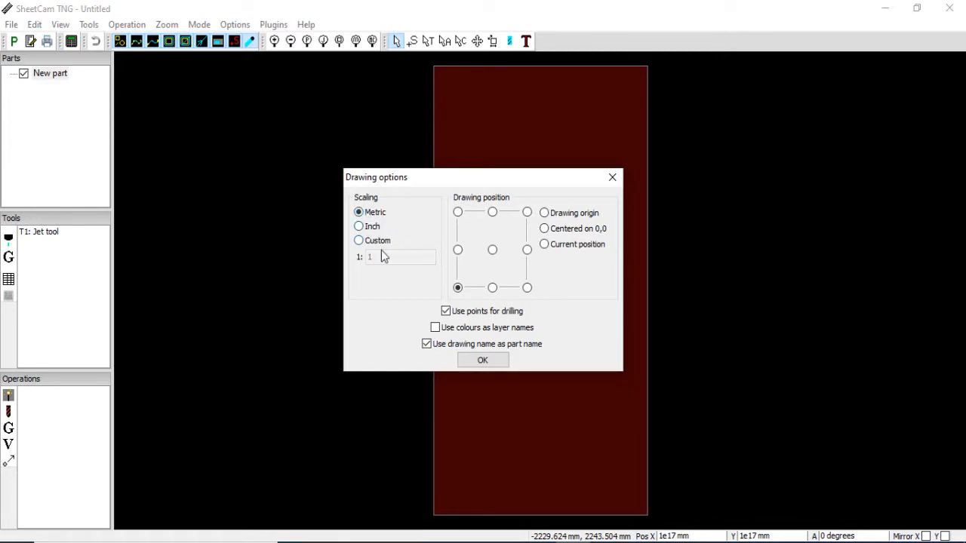
{"action": "mouse_move", "coordinate": [479, 183]}
{"action": "left_mouse_down"}
{"action": "mouse_move", "coordinate": [297, 103]}
{"action": "mouse_move", "coordinate": [285, 112]}
{"action": "left_mouse_up"}
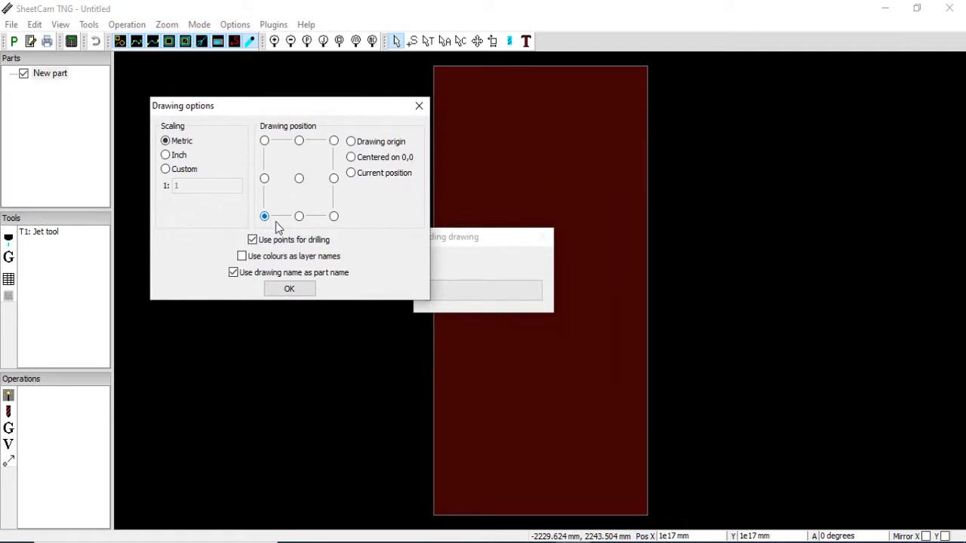
{"action": "left_click", "coordinate": [288, 290]}
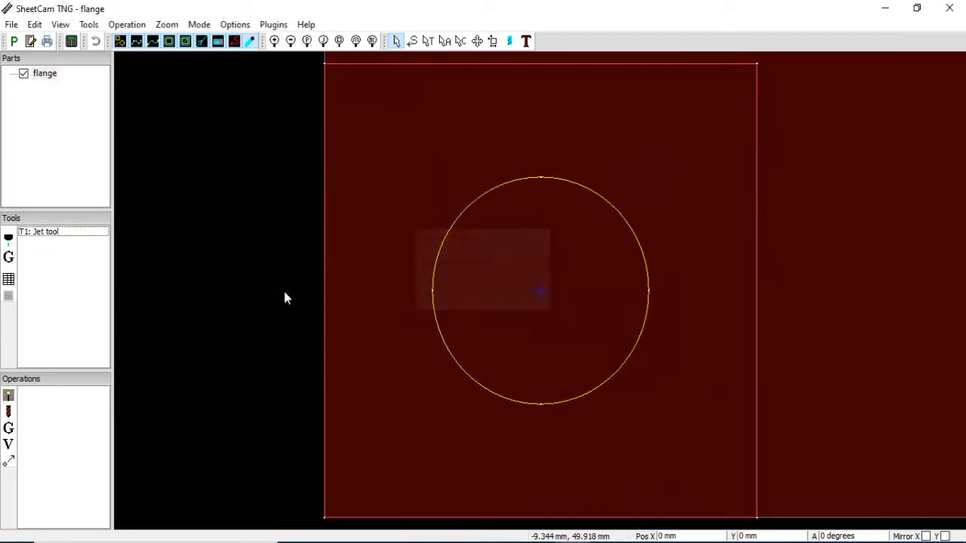
{"action": "scroll", "coordinate": [500, 422], "scroll_direction": "down", "scroll_amount": 4}
{"action": "scroll", "coordinate": [527, 418], "scroll_direction": "down", "scroll_amount": 3}
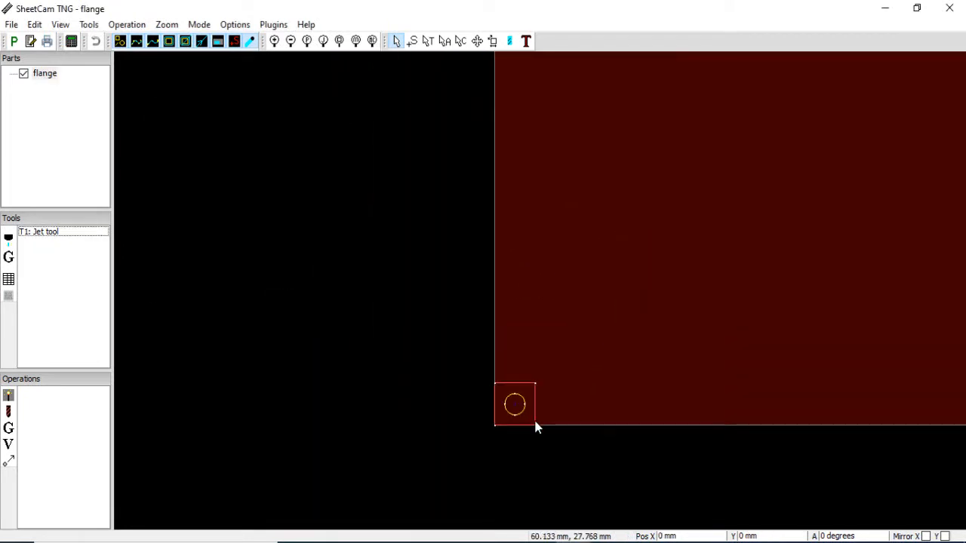
{"action": "scroll", "coordinate": [540, 420], "scroll_direction": "up", "scroll_amount": 3}
{"action": "scroll", "coordinate": [558, 416], "scroll_direction": "up", "scroll_amount": 3}
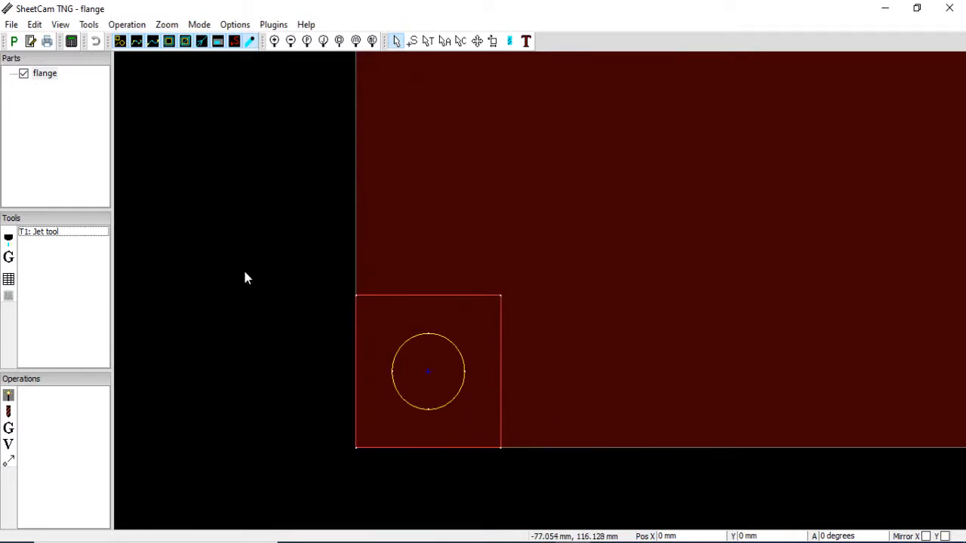
Step: Start a new jet tool of type Plasma, filling in its generated name and leaving automatic naming off
{"action": "left_click", "coordinate": [8, 239]}
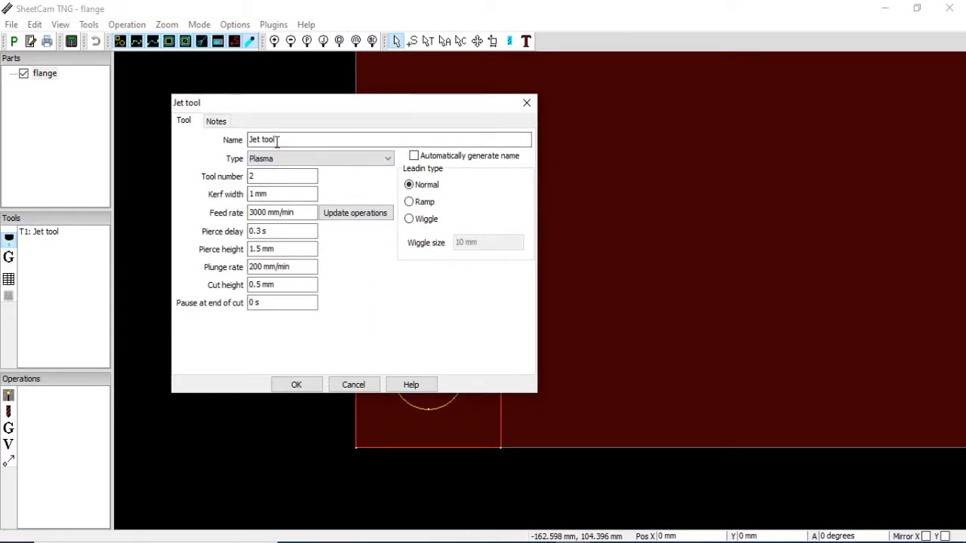
{"action": "left_click", "coordinate": [413, 156]}
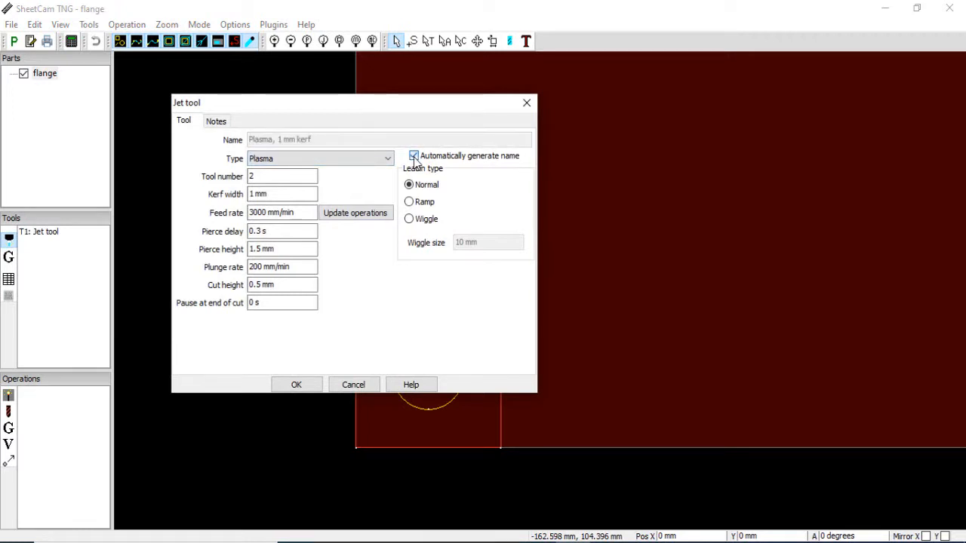
{"action": "left_click", "coordinate": [413, 156]}
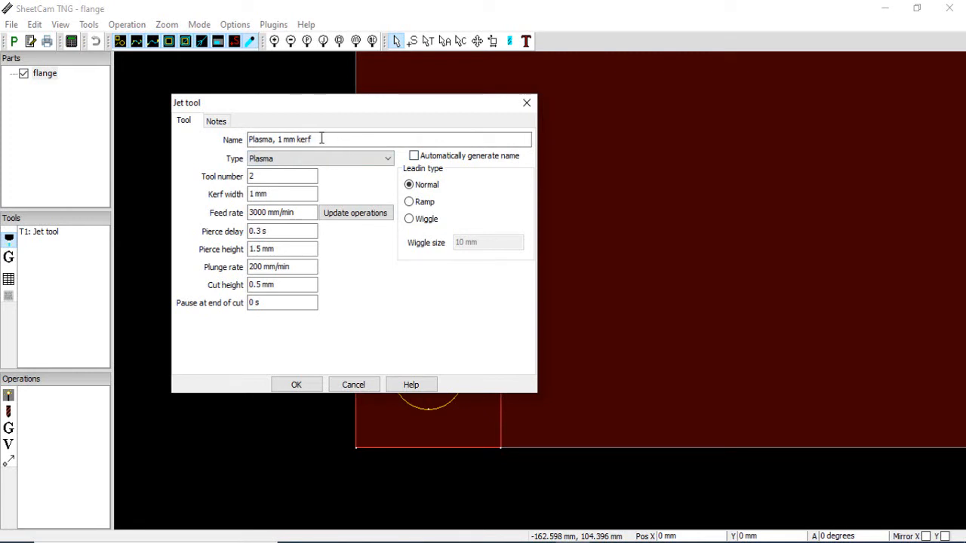
{"action": "left_click", "coordinate": [274, 157]}
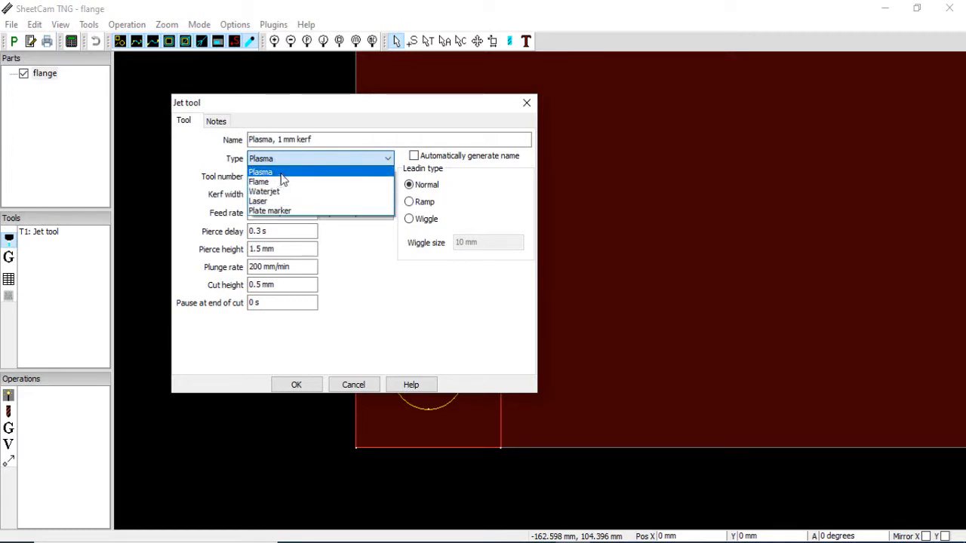
{"action": "left_click", "coordinate": [278, 172]}
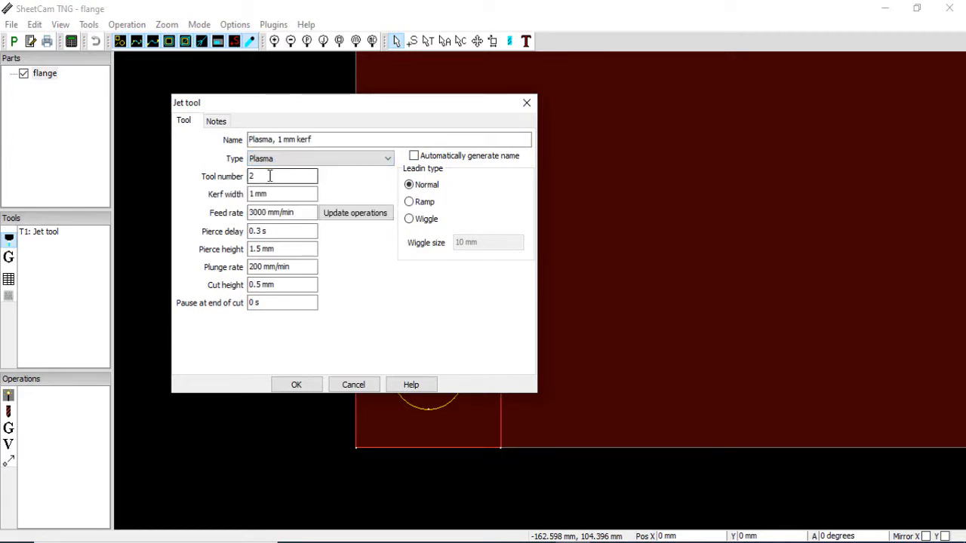
Step: Review the new plasma tool's kerf width, feed rate, pierce delay and pierce height settings with their illustrations
{"action": "left_click", "coordinate": [297, 196]}
{"action": "key", "text": "BackSpace"}
{"action": "key", "text": "BackSpace"}
{"action": "key", "text": "BackSpace"}
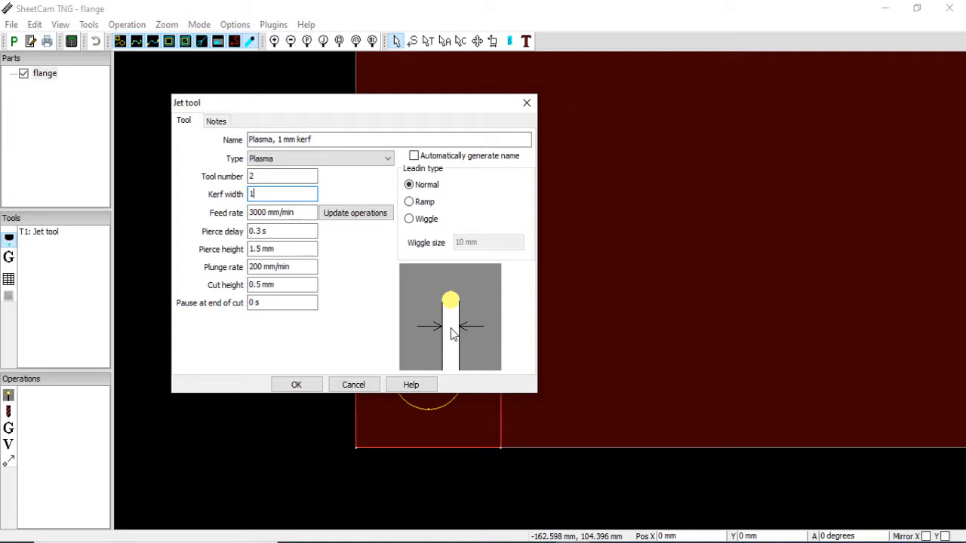
{"action": "left_click", "coordinate": [257, 214]}
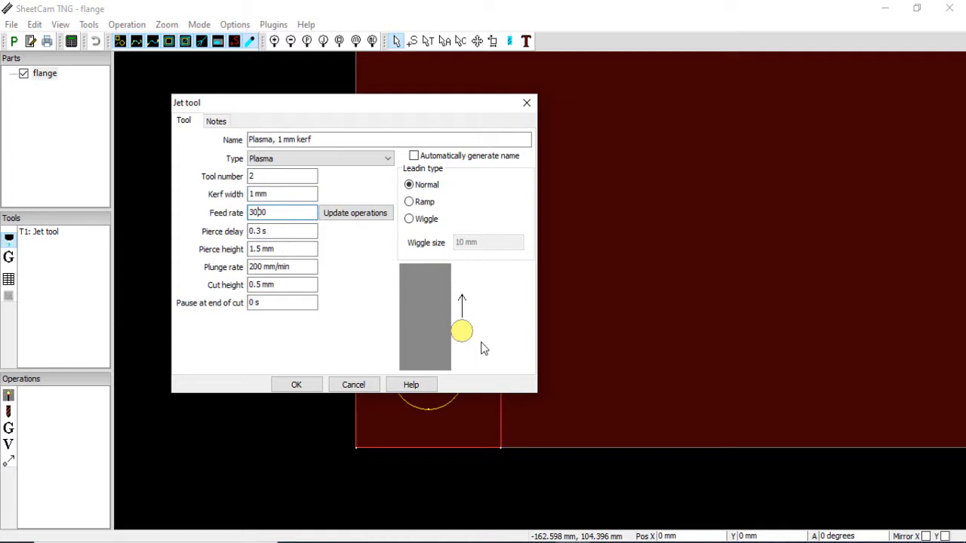
{"action": "left_click", "coordinate": [277, 215]}
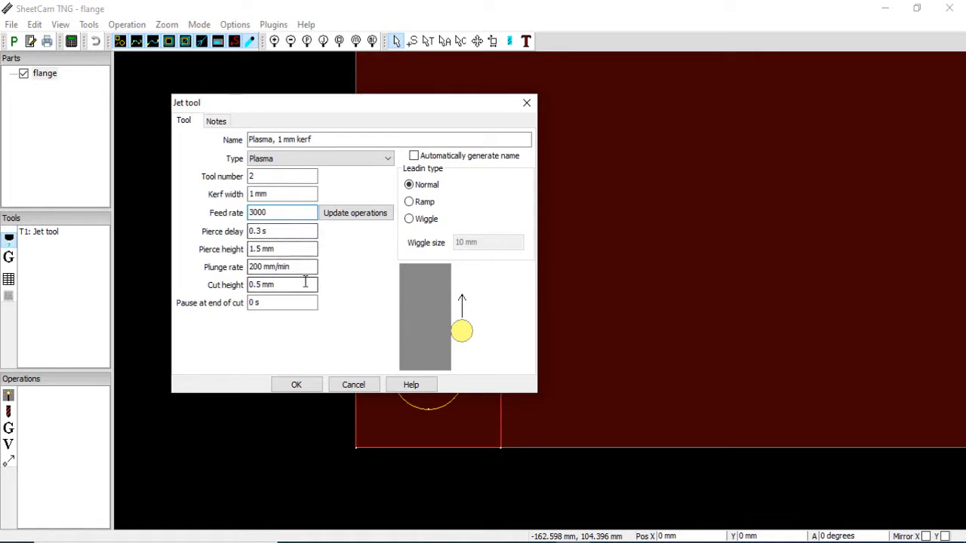
{"action": "left_click", "coordinate": [283, 230]}
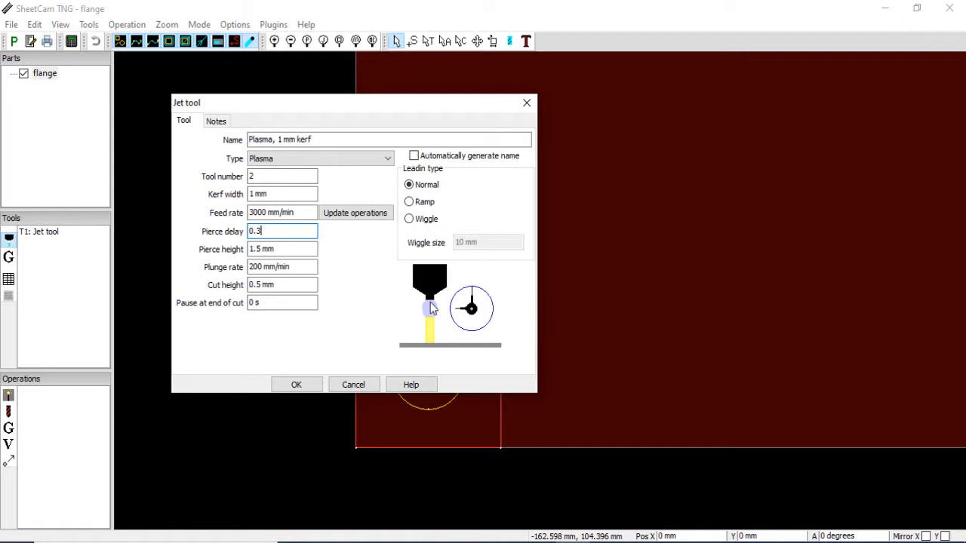
{"action": "left_click", "coordinate": [285, 249]}
{"action": "left_click", "coordinate": [285, 249]}
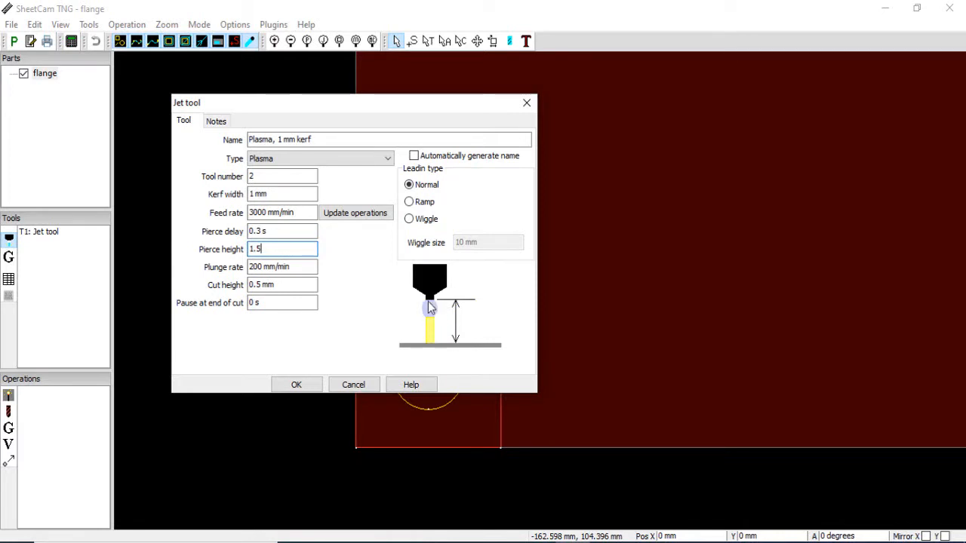
Step: Review the plasma tool's plunge rate and cut height settings, then discard the new tool
{"action": "key", "text": "Tab"}
{"action": "key", "text": "Tab"}
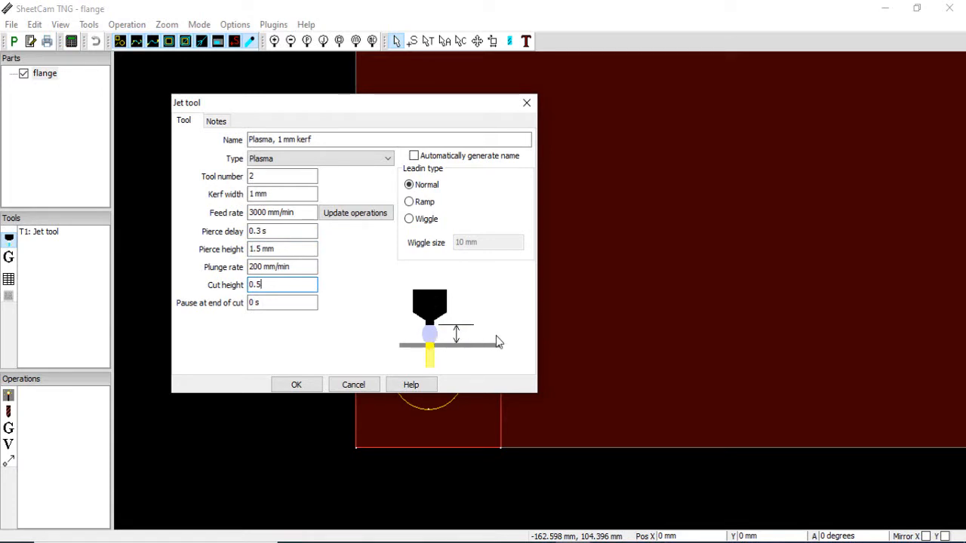
{"action": "key", "text": "Tab"}
{"action": "key", "text": "shift+Tab"}
{"action": "key", "text": "shift+Tab"}
{"action": "type", "text": "20"}
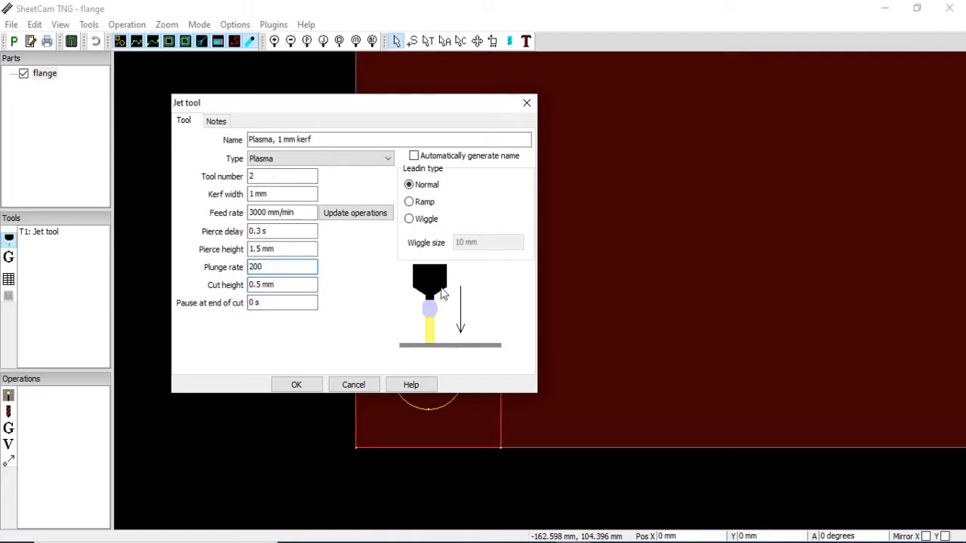
{"action": "type", "text": "0"}
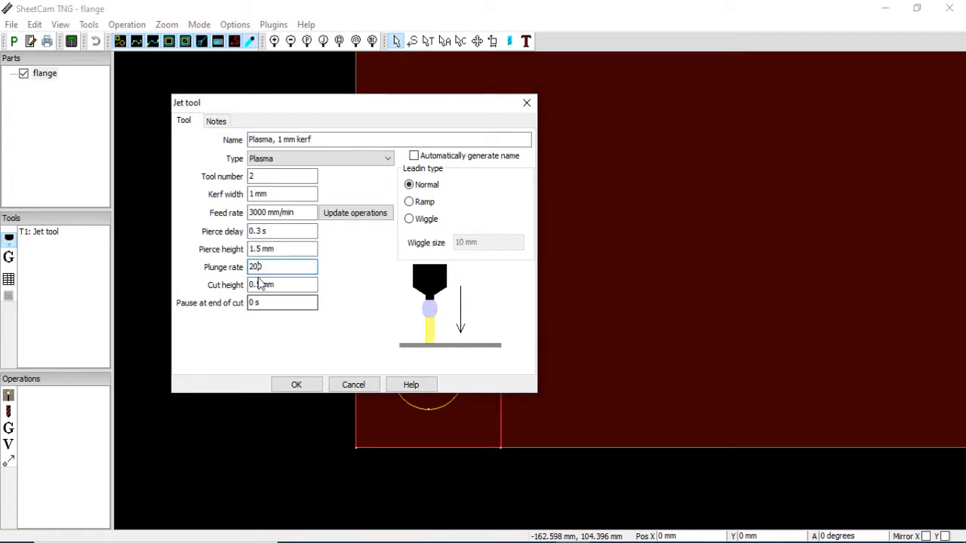
{"action": "key", "text": "Tab"}
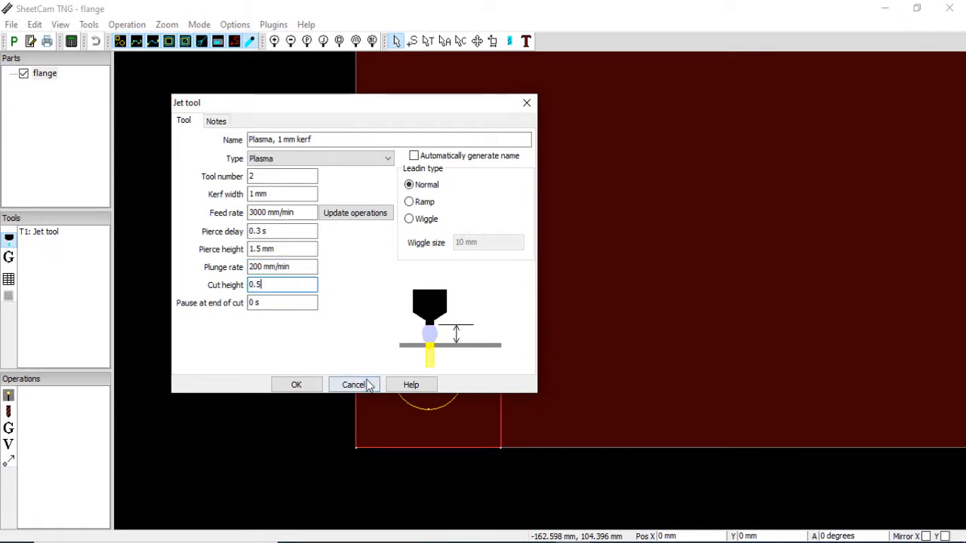
{"action": "left_click", "coordinate": [353, 384]}
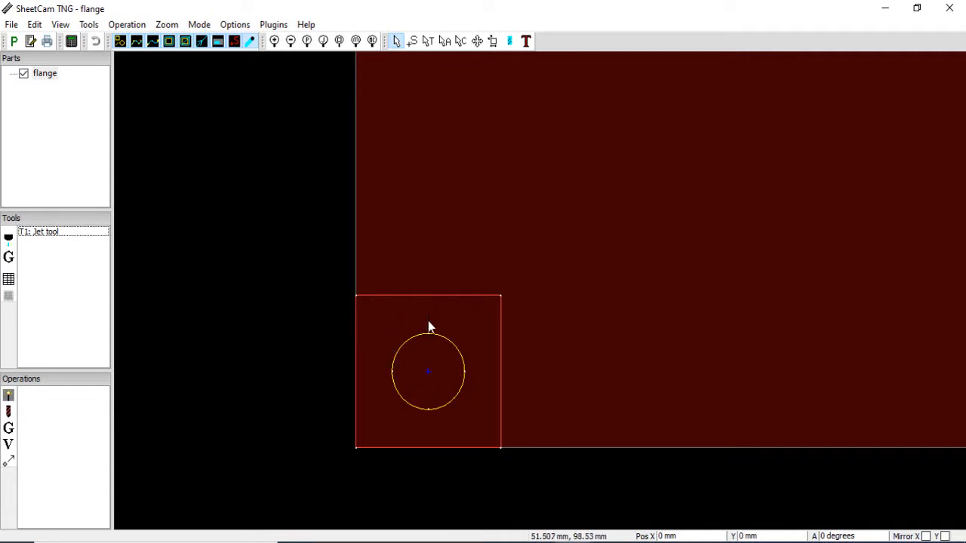
Step: Move the flange's outer square contour to a new layer named "out" and return to normal selection mode
{"action": "left_click", "coordinate": [581, 271]}
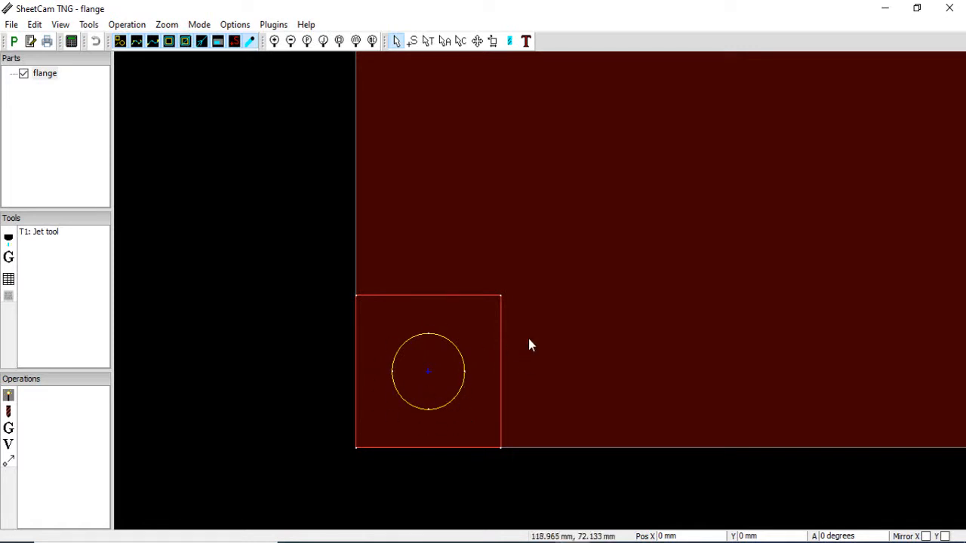
{"action": "left_click", "coordinate": [461, 41]}
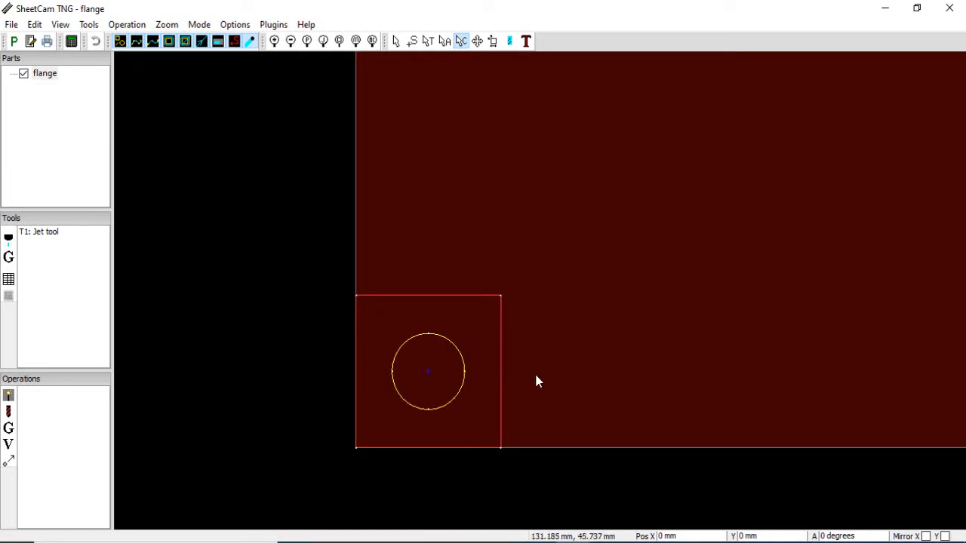
{"action": "right_click", "coordinate": [504, 345]}
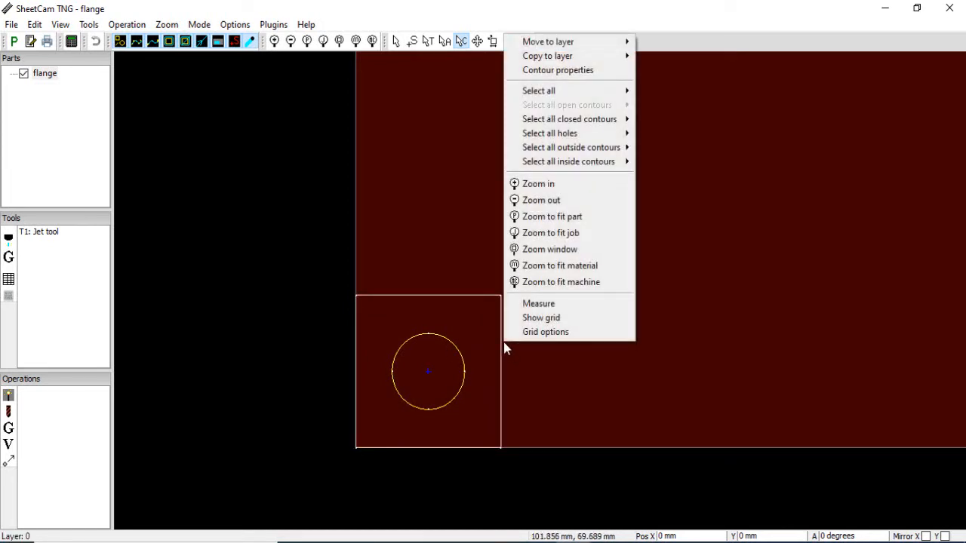
{"action": "mouse_move", "coordinate": [576, 45]}
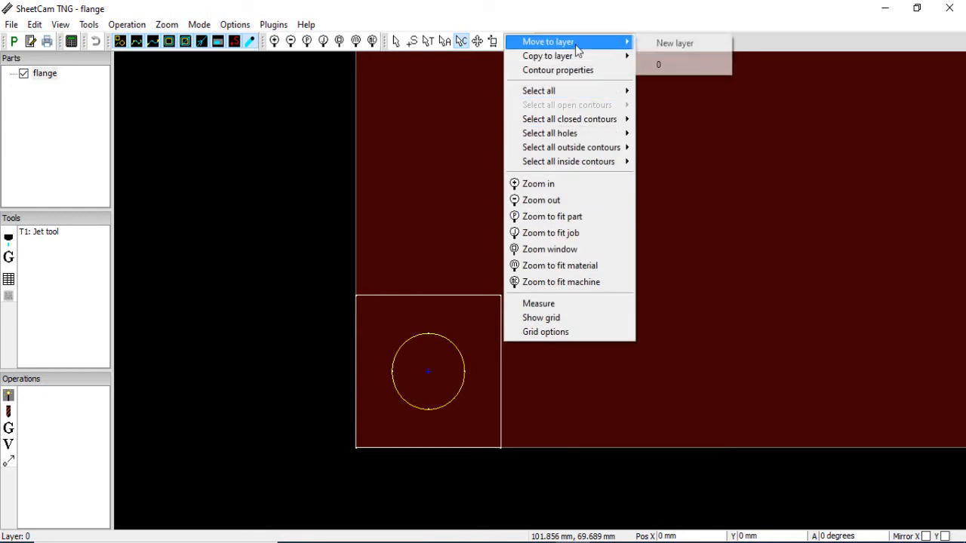
{"action": "left_click", "coordinate": [665, 46]}
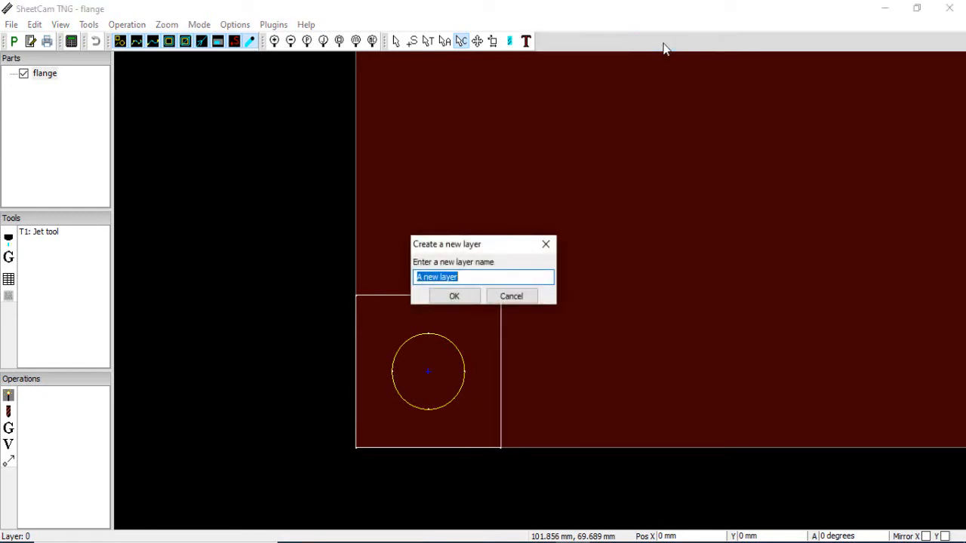
{"action": "type", "text": "out"}
{"action": "left_click", "coordinate": [468, 297]}
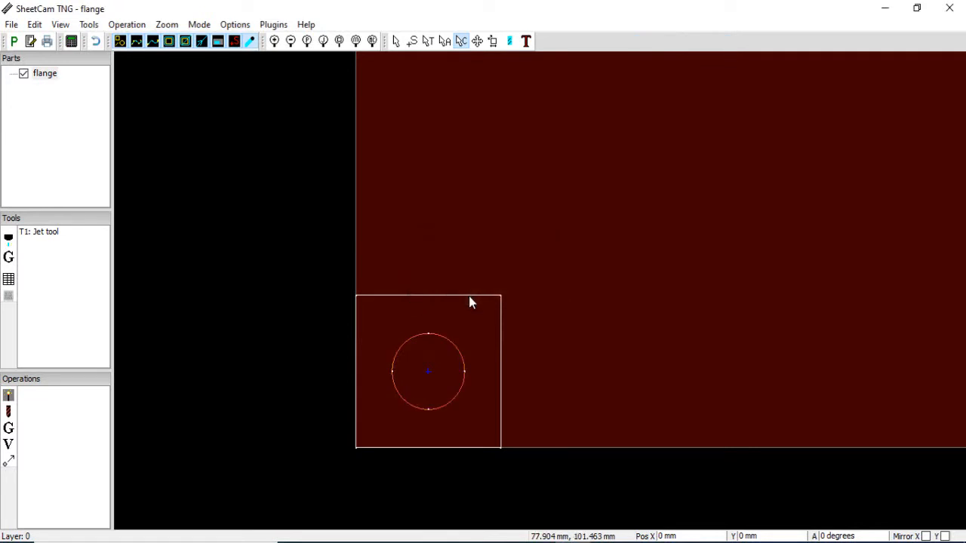
{"action": "left_click", "coordinate": [485, 336]}
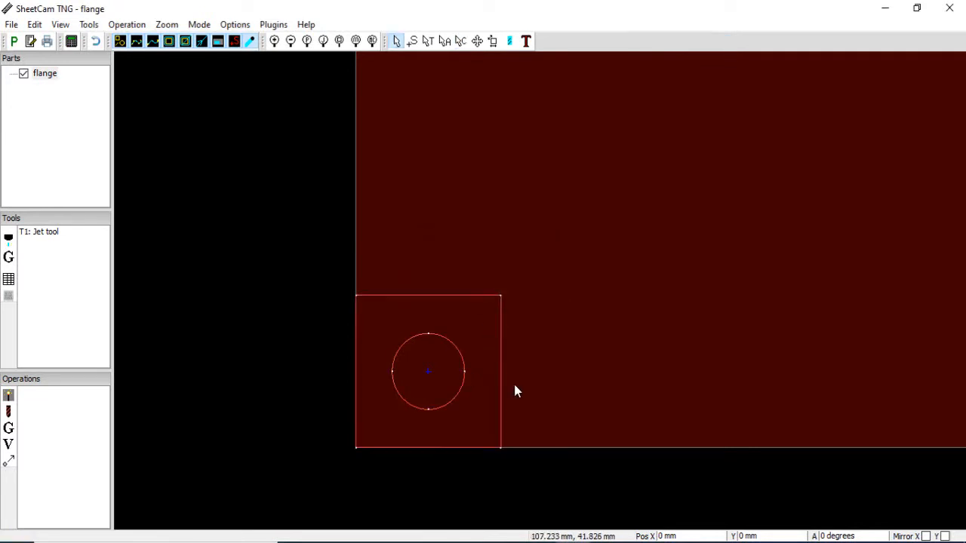
Step: Start a jet cutting operation for the inner circle using Inside Offset on layer 0
{"action": "left_click", "coordinate": [8, 394]}
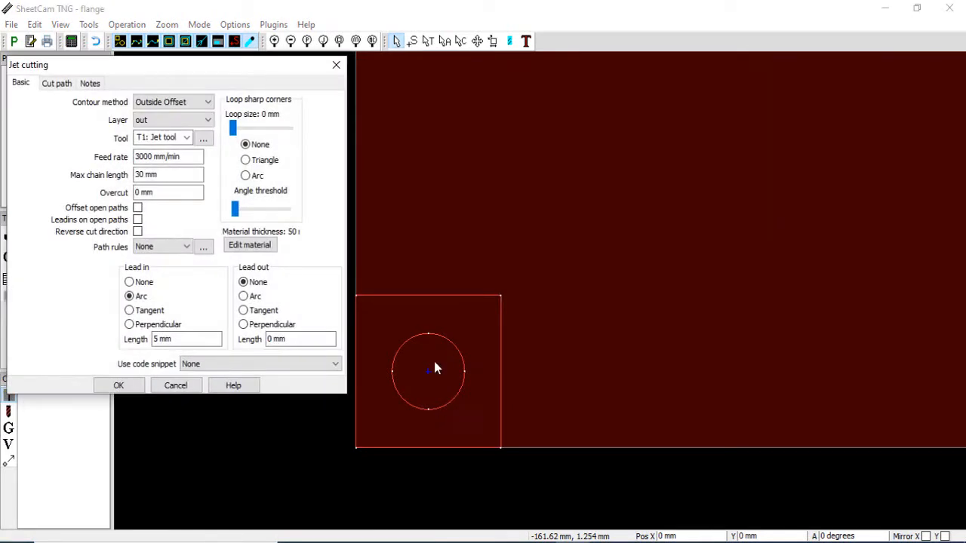
{"action": "left_click", "coordinate": [172, 102]}
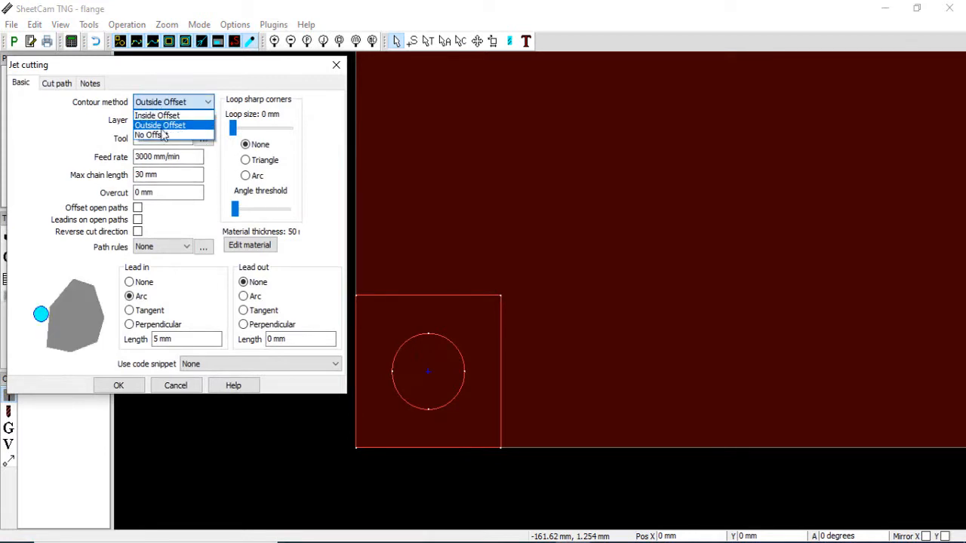
{"action": "left_click", "coordinate": [157, 116]}
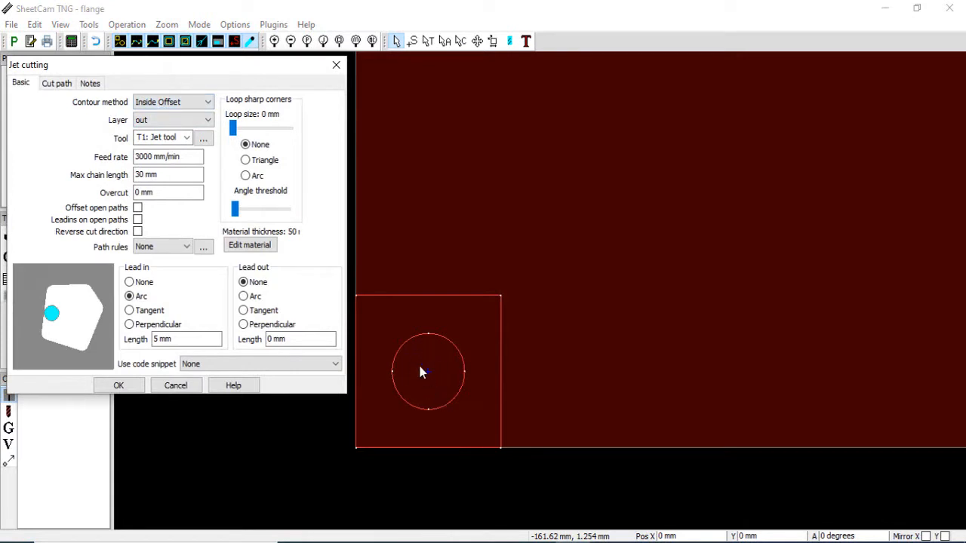
{"action": "left_click", "coordinate": [153, 123]}
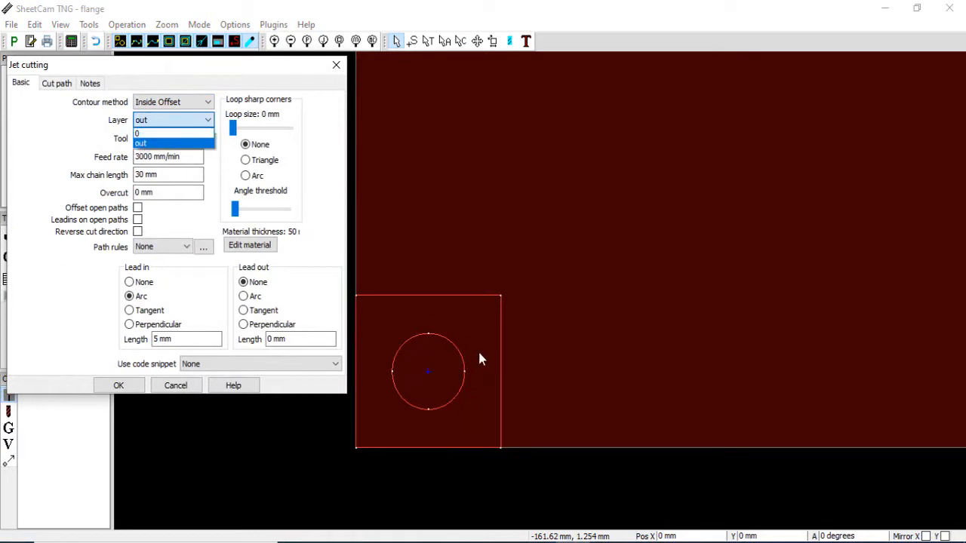
{"action": "left_click", "coordinate": [140, 134]}
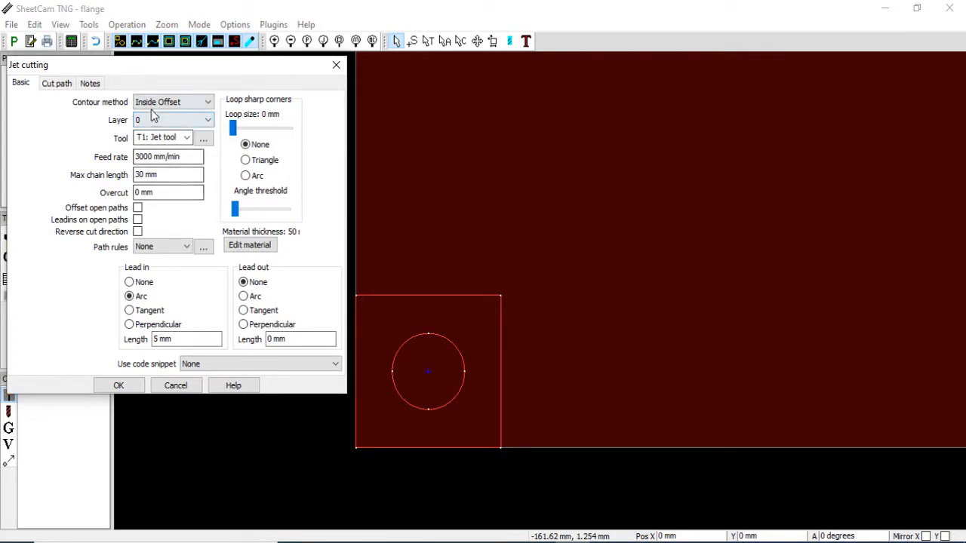
Step: Set the inside cut's feed rate to 1500 mm/min, create the operation and inspect the circle's toolpath and lead-in
{"action": "left_click", "coordinate": [144, 156]}
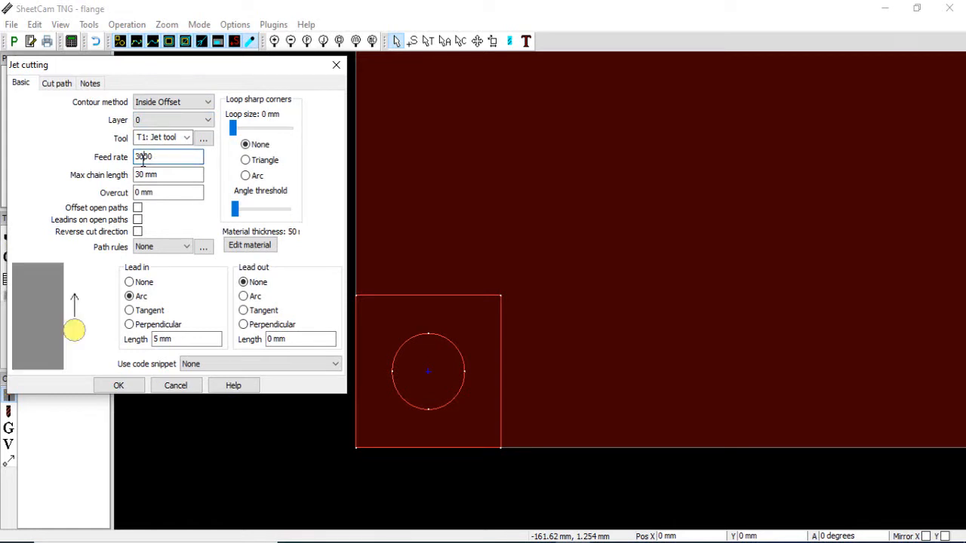
{"action": "double_click", "coordinate": [145, 156]}
{"action": "type", "text": "1500"}
{"action": "key", "text": "Tab"}
{"action": "key", "text": "Tab"}
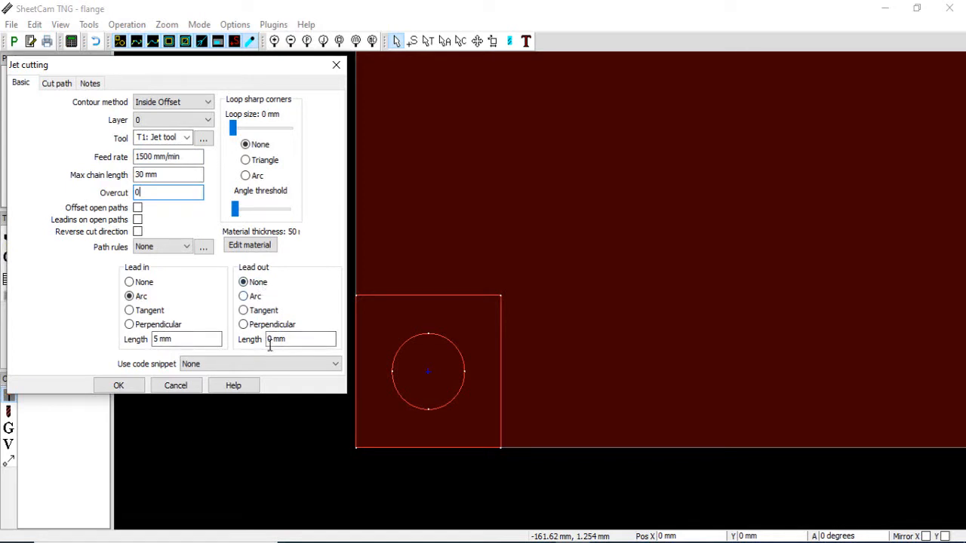
{"action": "left_click", "coordinate": [135, 390]}
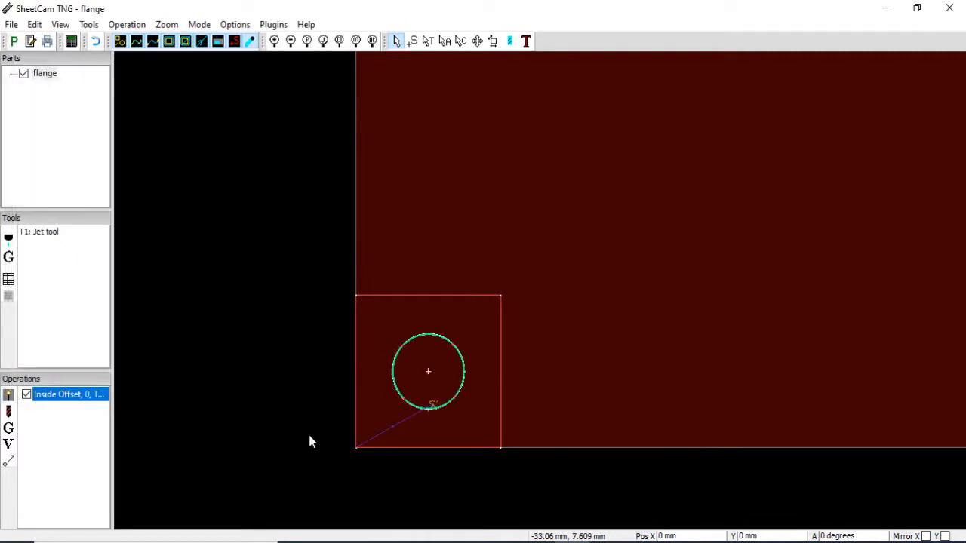
{"action": "scroll", "coordinate": [434, 417], "scroll_direction": "up", "scroll_amount": 3}
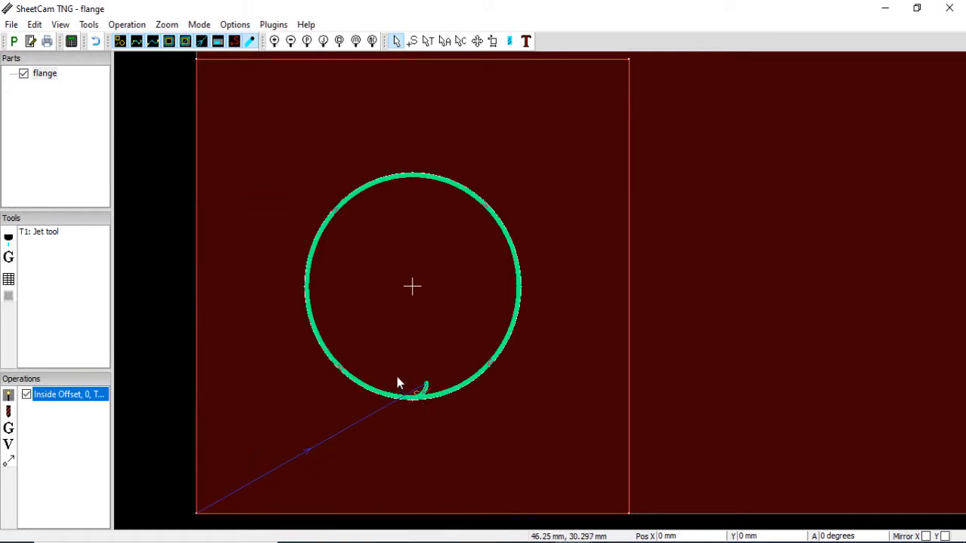
{"action": "scroll", "coordinate": [397, 383], "scroll_direction": "down", "scroll_amount": 1}
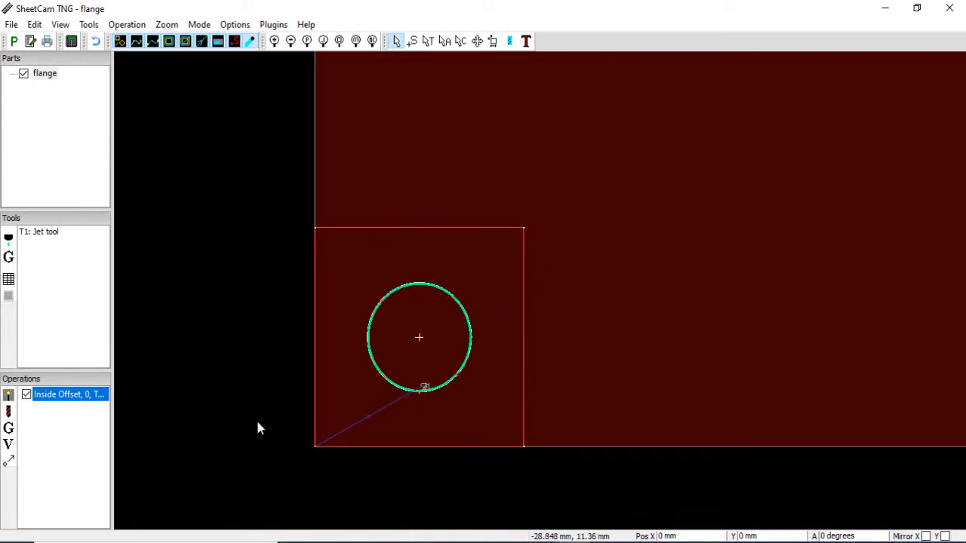
Step: Start a second jet cutting operation for the outer square using Outside Offset on layer "out"
{"action": "left_click", "coordinate": [8, 397]}
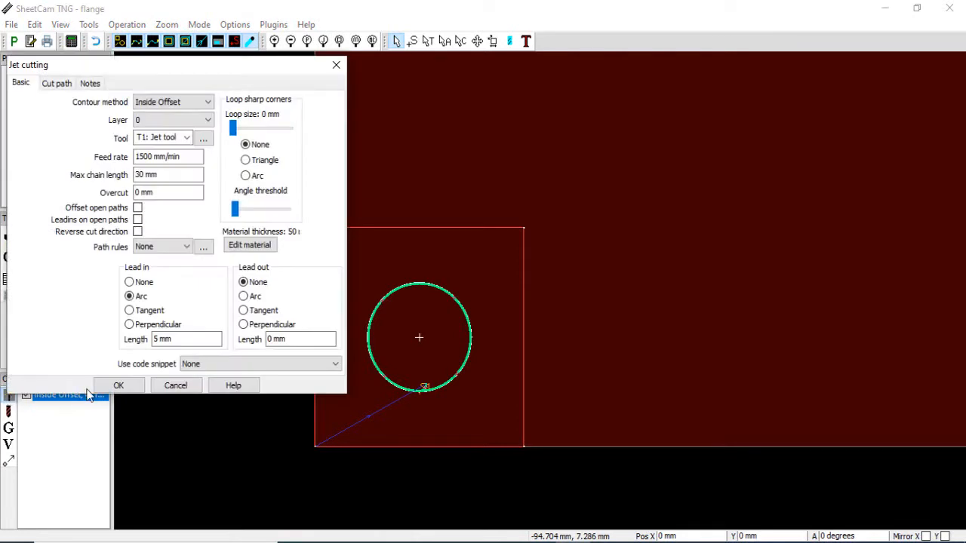
{"action": "left_click", "coordinate": [162, 102]}
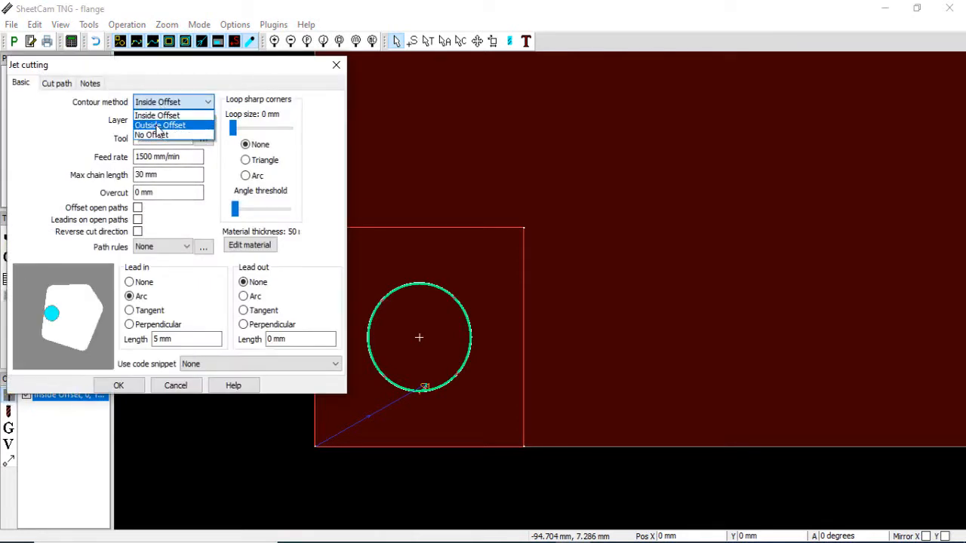
{"action": "left_click", "coordinate": [159, 124]}
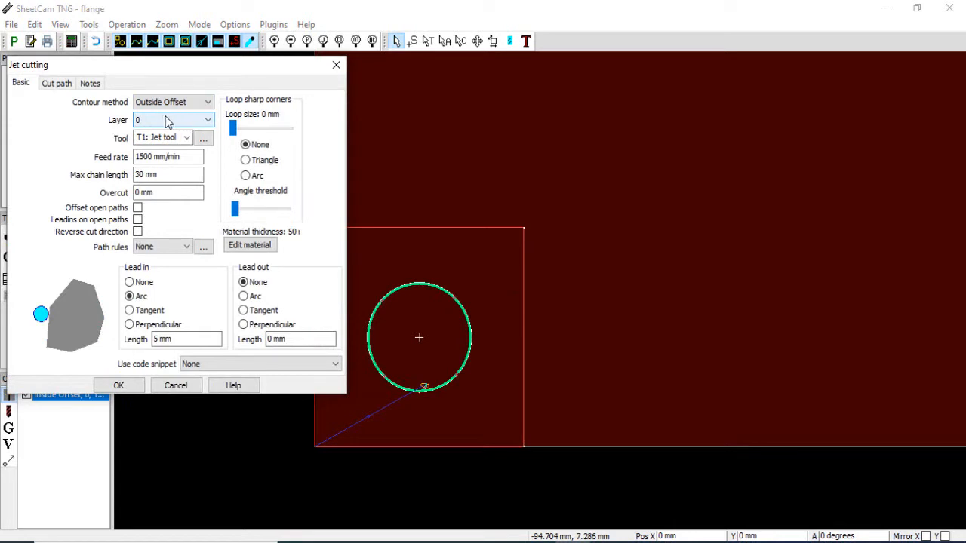
{"action": "left_click", "coordinate": [139, 124]}
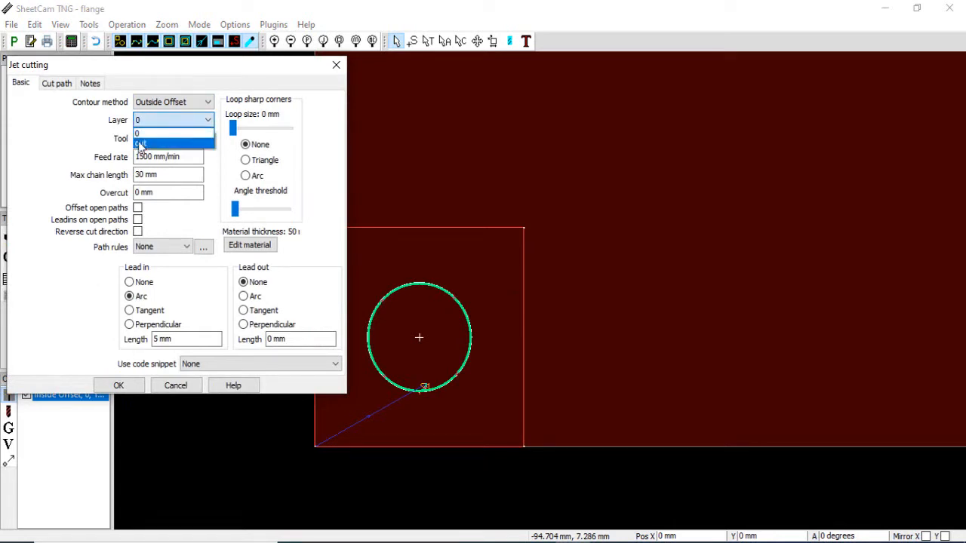
{"action": "left_click", "coordinate": [140, 144]}
Step: Set the outside cut's feed rate to 3000 mm/min with an overcut of 0 mm and create the operation
{"action": "left_click", "coordinate": [140, 175]}
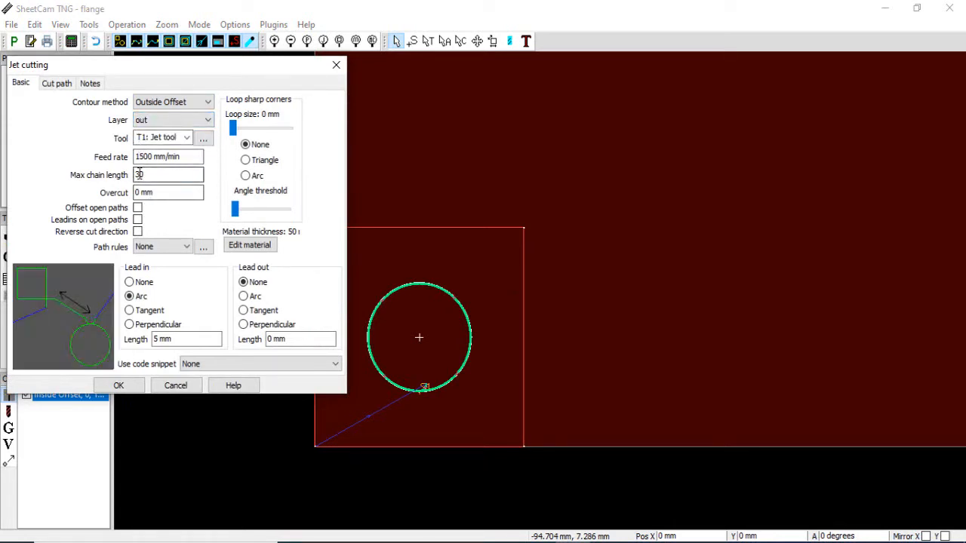
{"action": "left_click", "coordinate": [140, 155]}
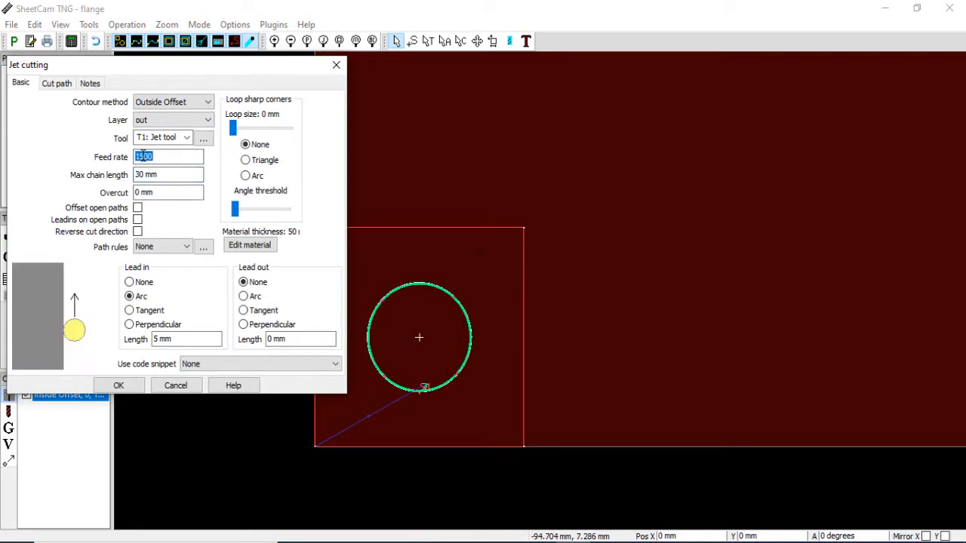
{"action": "type", "text": "3000"}
{"action": "left_click", "coordinate": [175, 193]}
{"action": "type", "text": "0"}
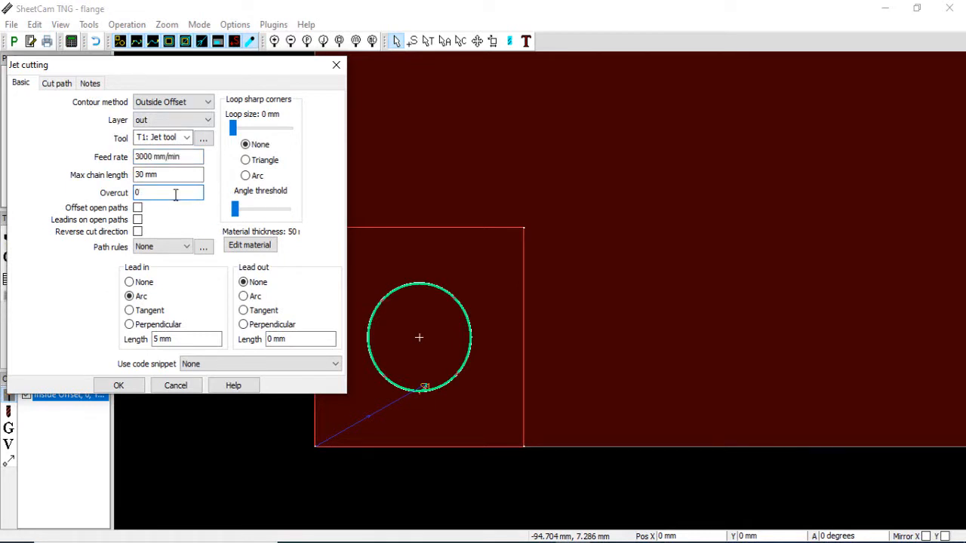
{"action": "left_click", "coordinate": [122, 386]}
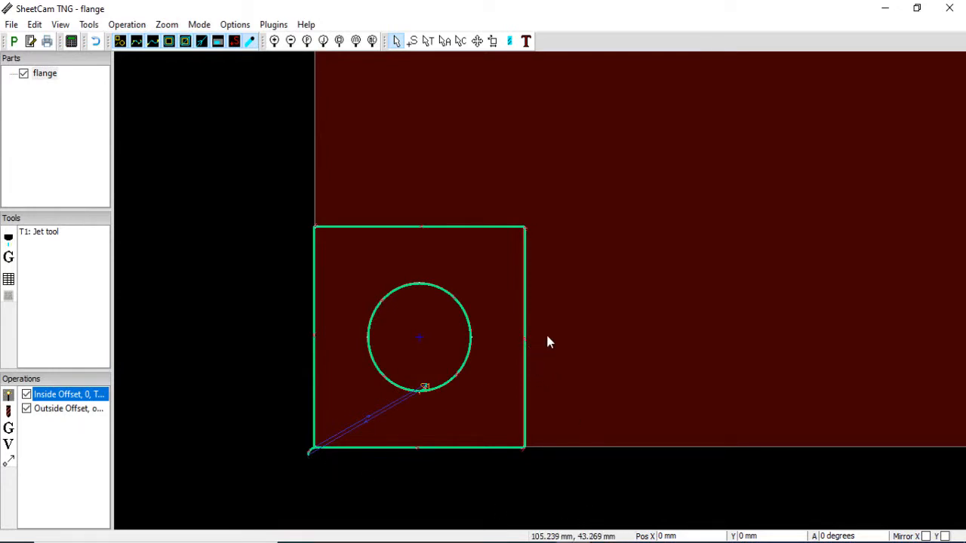
Step: Move the outside cut's start point to the middle area of the square's right edge
{"action": "left_click", "coordinate": [415, 43]}
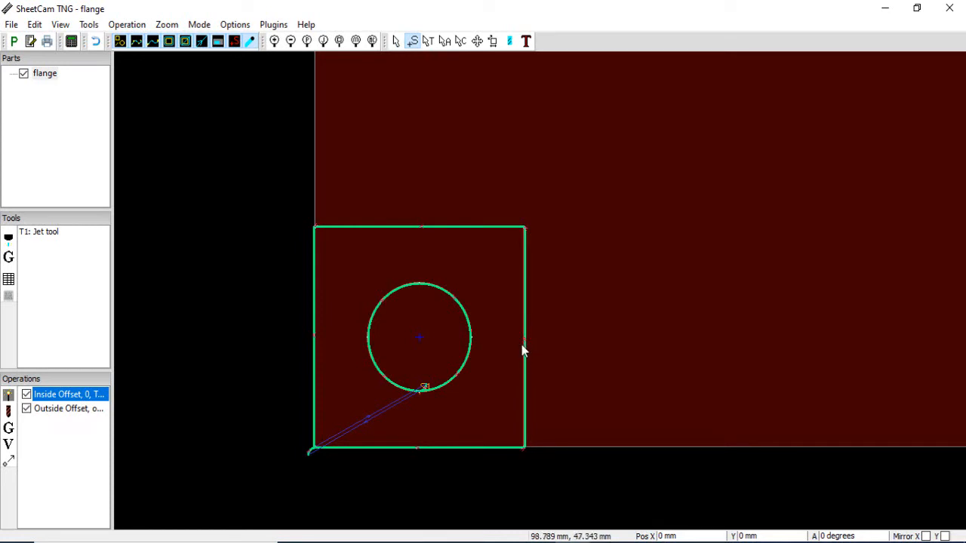
{"action": "left_click", "coordinate": [53, 411]}
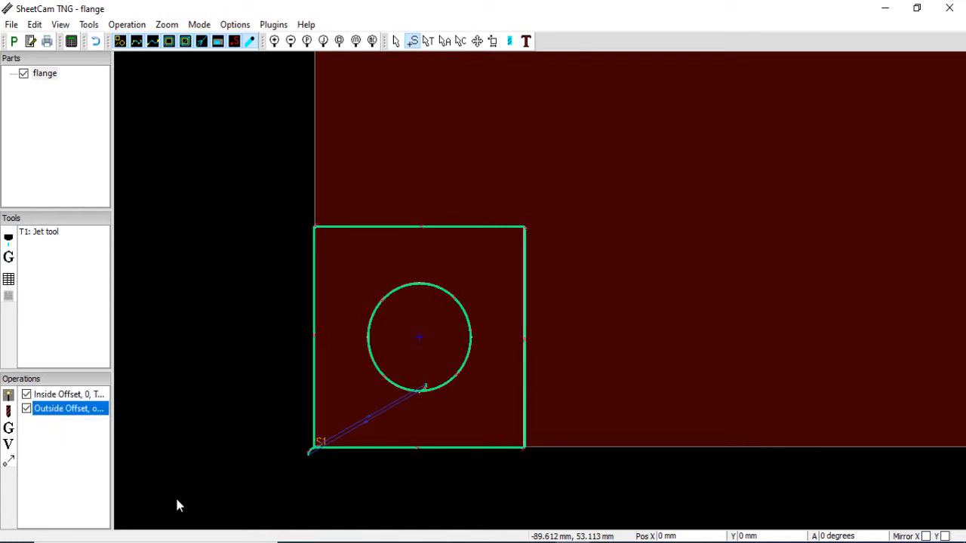
{"action": "left_click", "coordinate": [526, 348]}
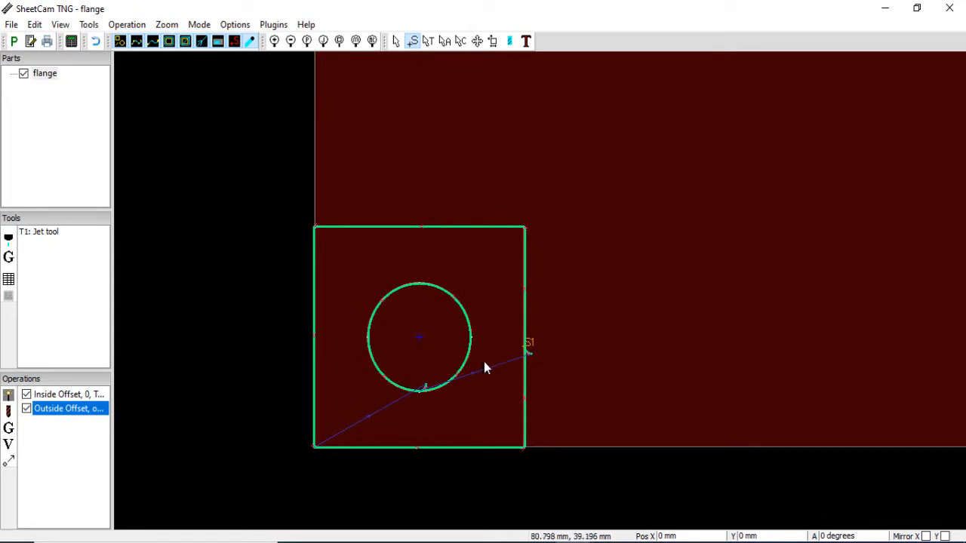
Step: Simulate the inside and outside cuts, adjusting the playback speed to check the cutting sequence
{"action": "left_click", "coordinate": [510, 43]}
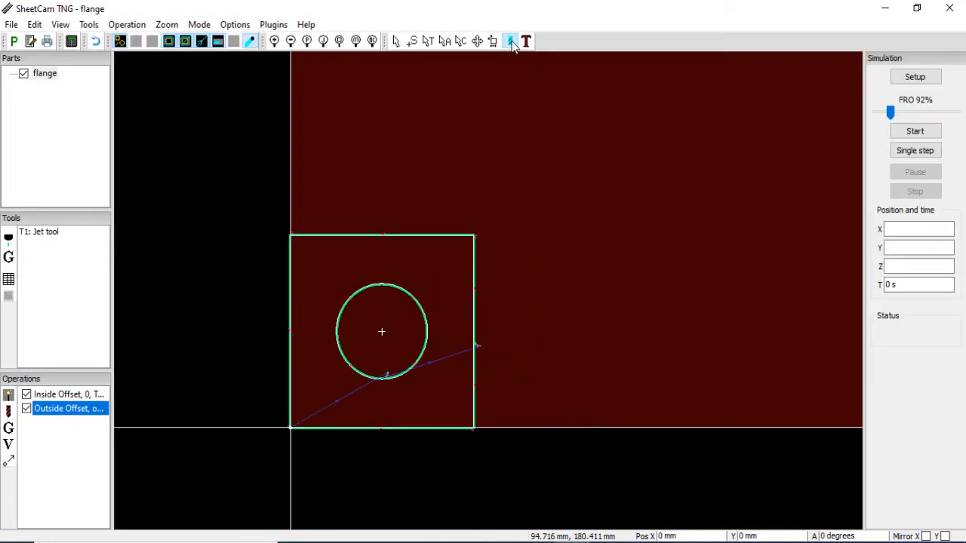
{"action": "left_click", "coordinate": [915, 131]}
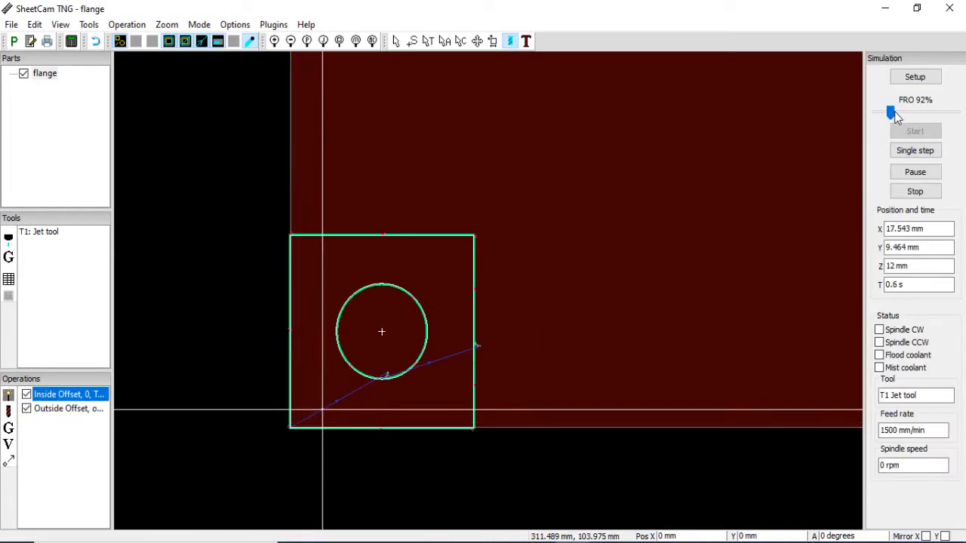
{"action": "mouse_move", "coordinate": [890, 113]}
{"action": "left_mouse_down"}
{"action": "mouse_move", "coordinate": [903, 113]}
{"action": "mouse_move", "coordinate": [895, 118]}
{"action": "left_mouse_up"}
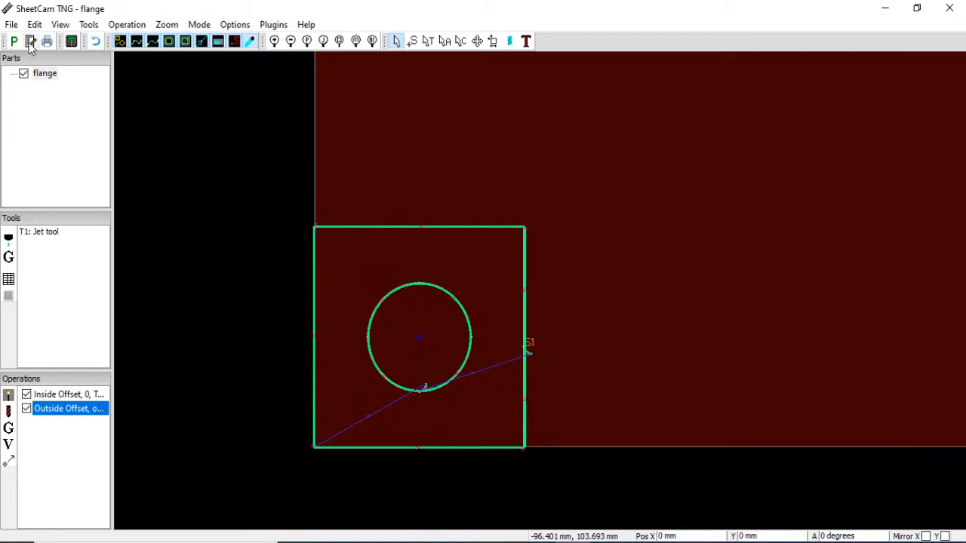
Step: Generate a job report with the Summary template, review the cut distances, times and job size, and close it
{"action": "left_click", "coordinate": [11, 24]}
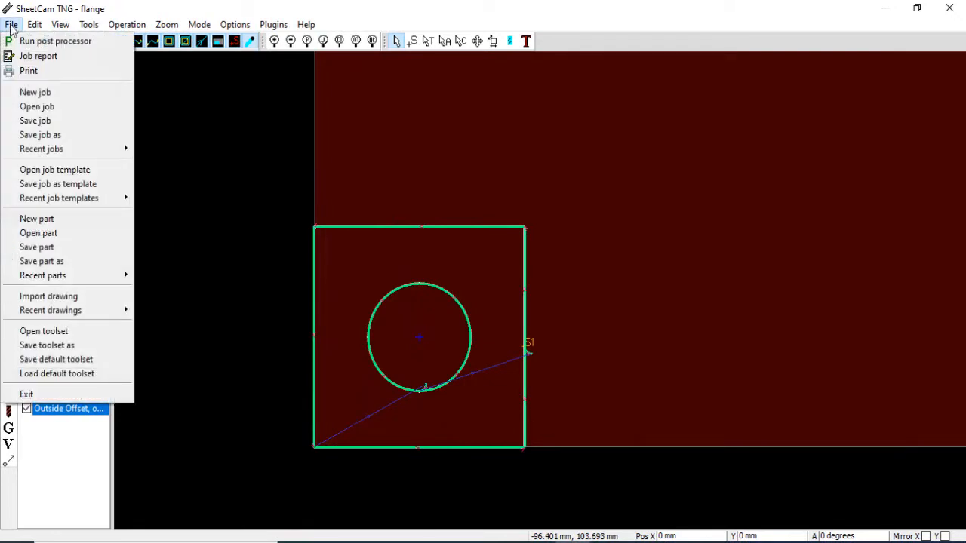
{"action": "left_click", "coordinate": [50, 58]}
{"action": "left_click", "coordinate": [399, 198]}
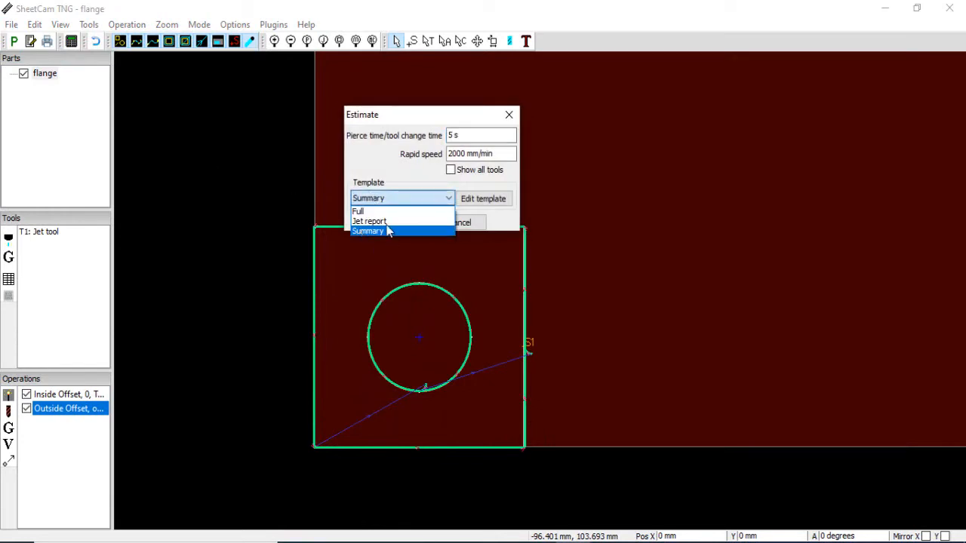
{"action": "left_click", "coordinate": [381, 233]}
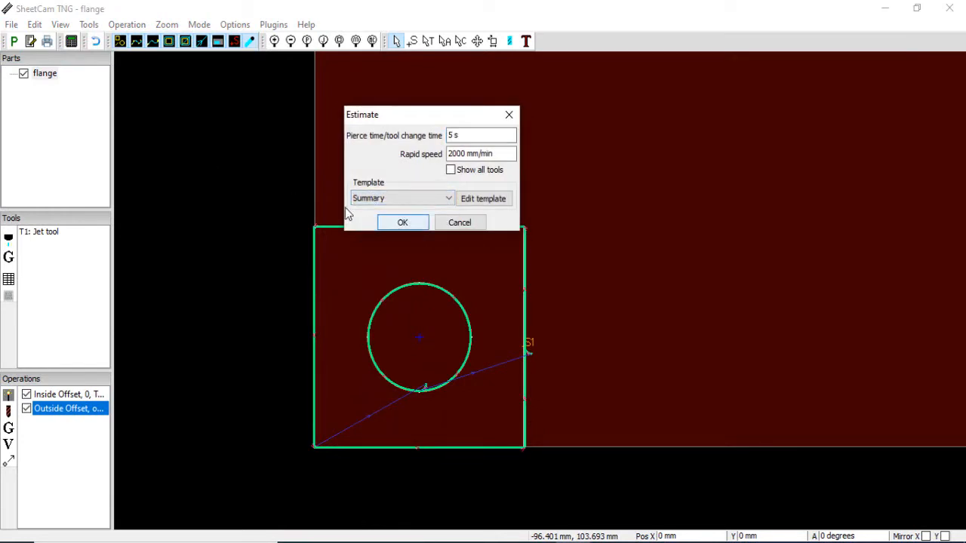
{"action": "left_click", "coordinate": [398, 223]}
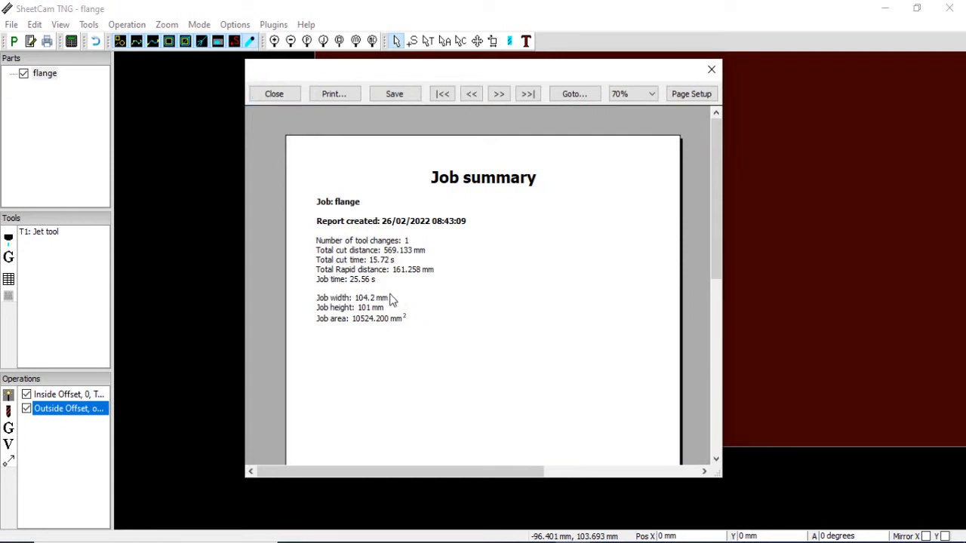
{"action": "left_click", "coordinate": [711, 76]}
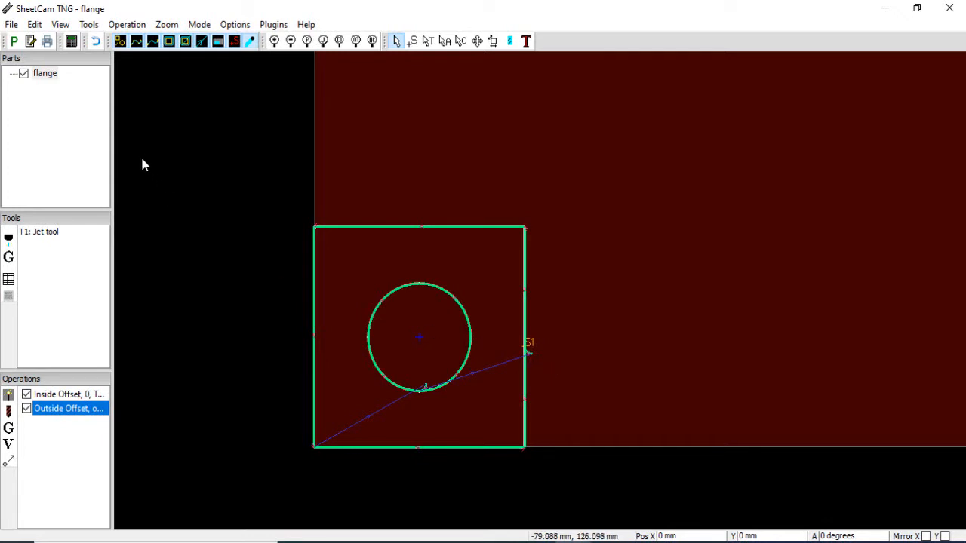
Step: Run the post processor to export the flange job's G-code
{"action": "left_click", "coordinate": [13, 25]}
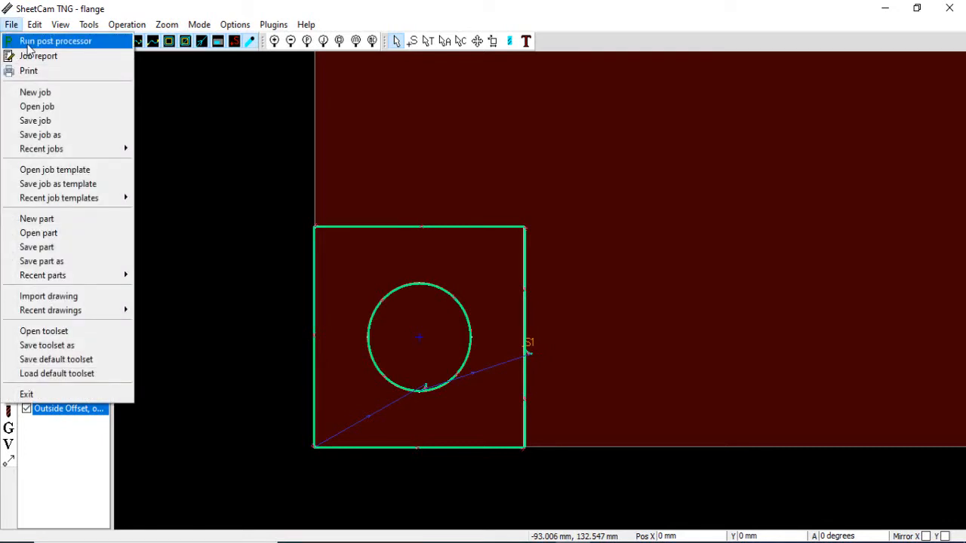
{"action": "left_click", "coordinate": [28, 43]}
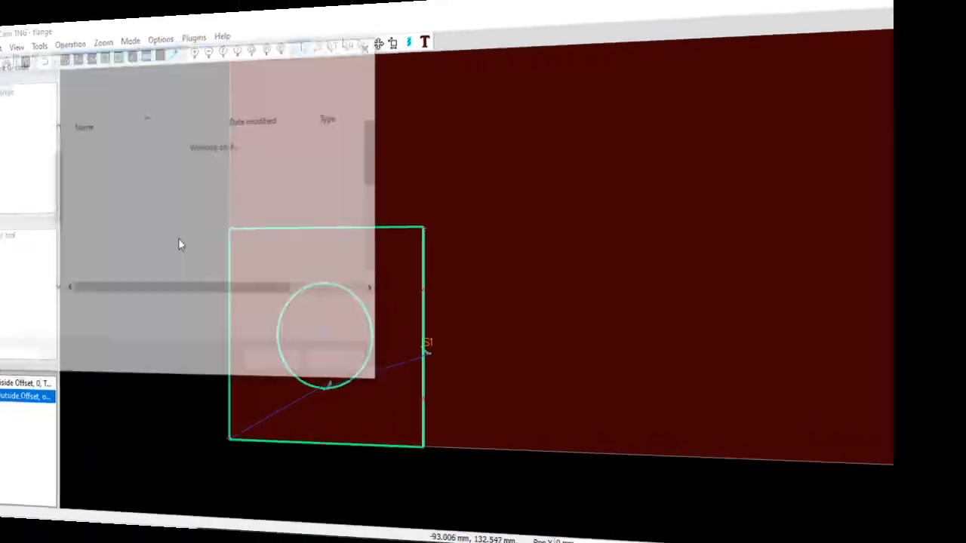